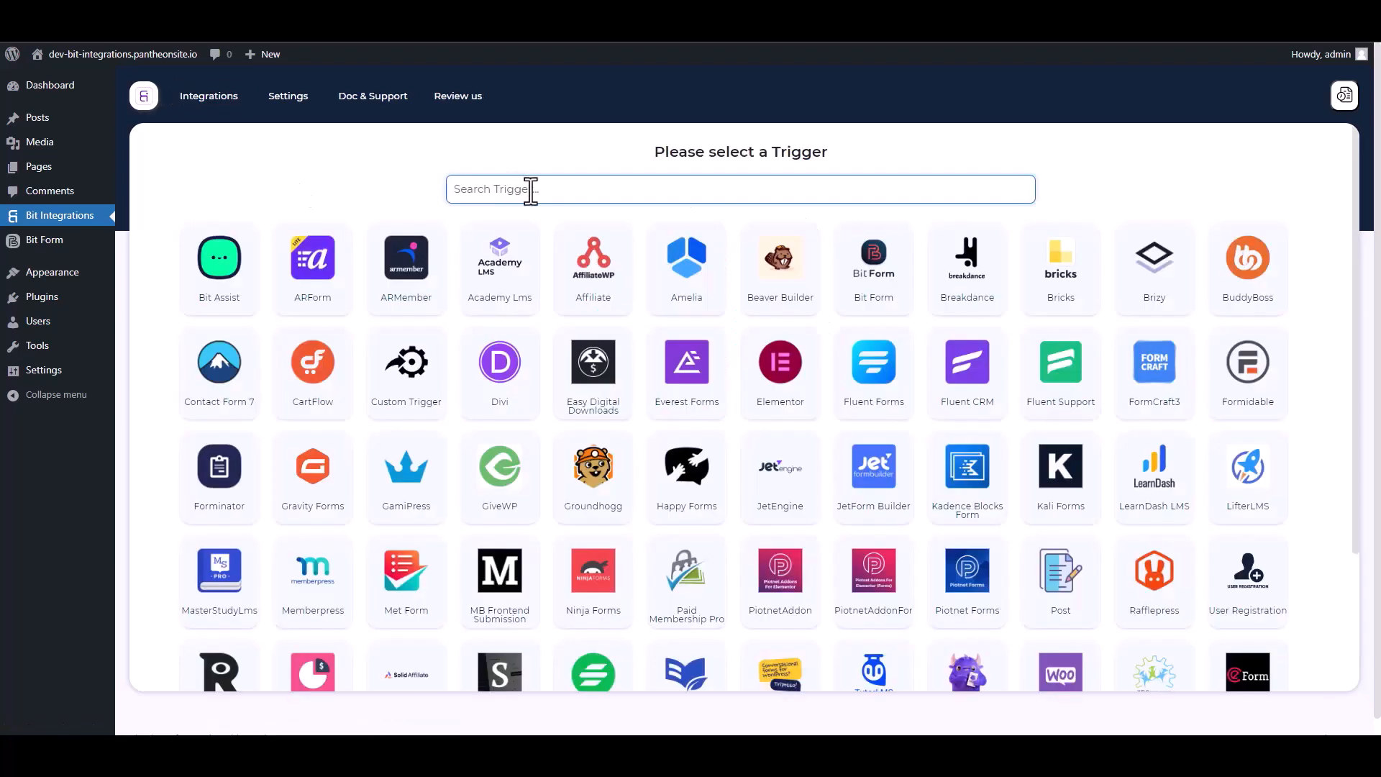
- Set Bit Form's Contact Form as the integration trigger and continue to actions
{"action": "type", "text": "bit"}
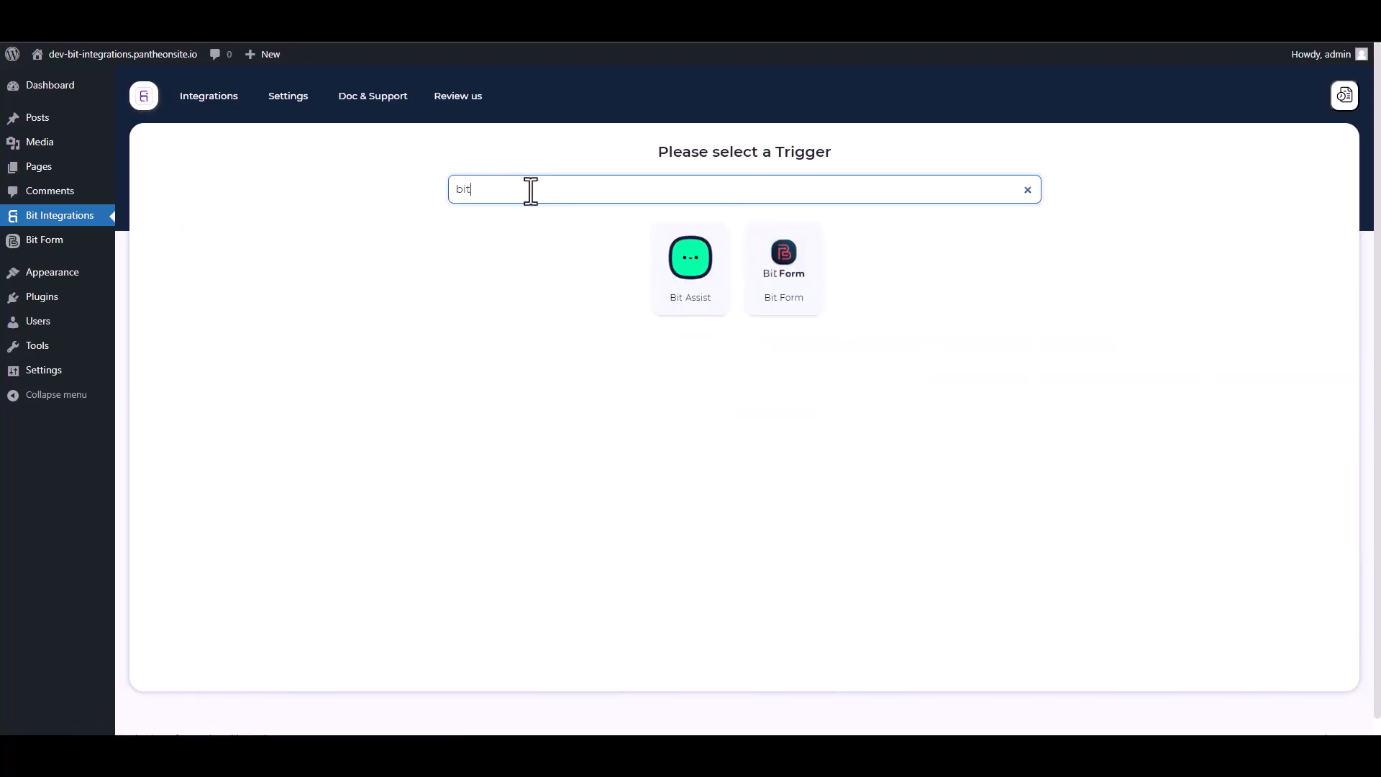
{"action": "left_click", "coordinate": [797, 296]}
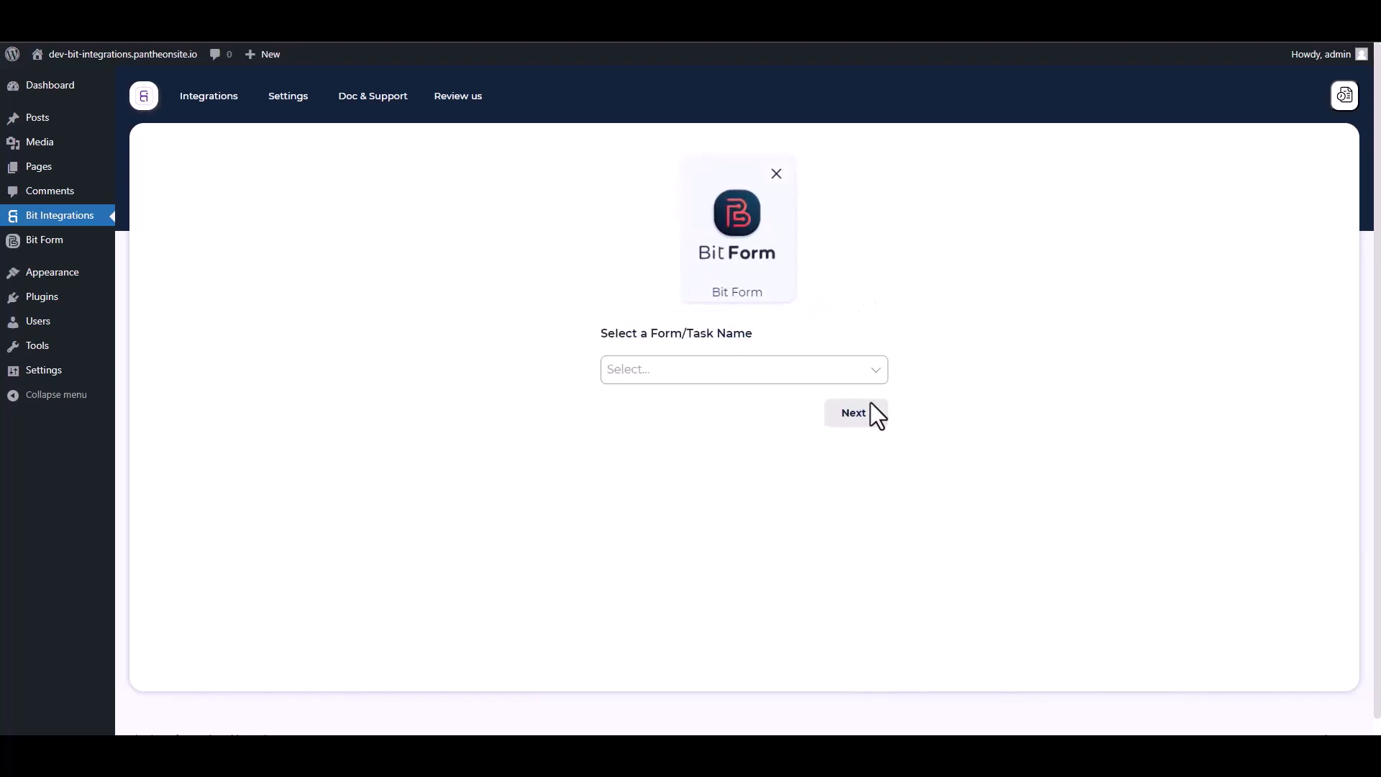
{"action": "left_click", "coordinate": [688, 372]}
{"action": "left_click", "coordinate": [656, 408]}
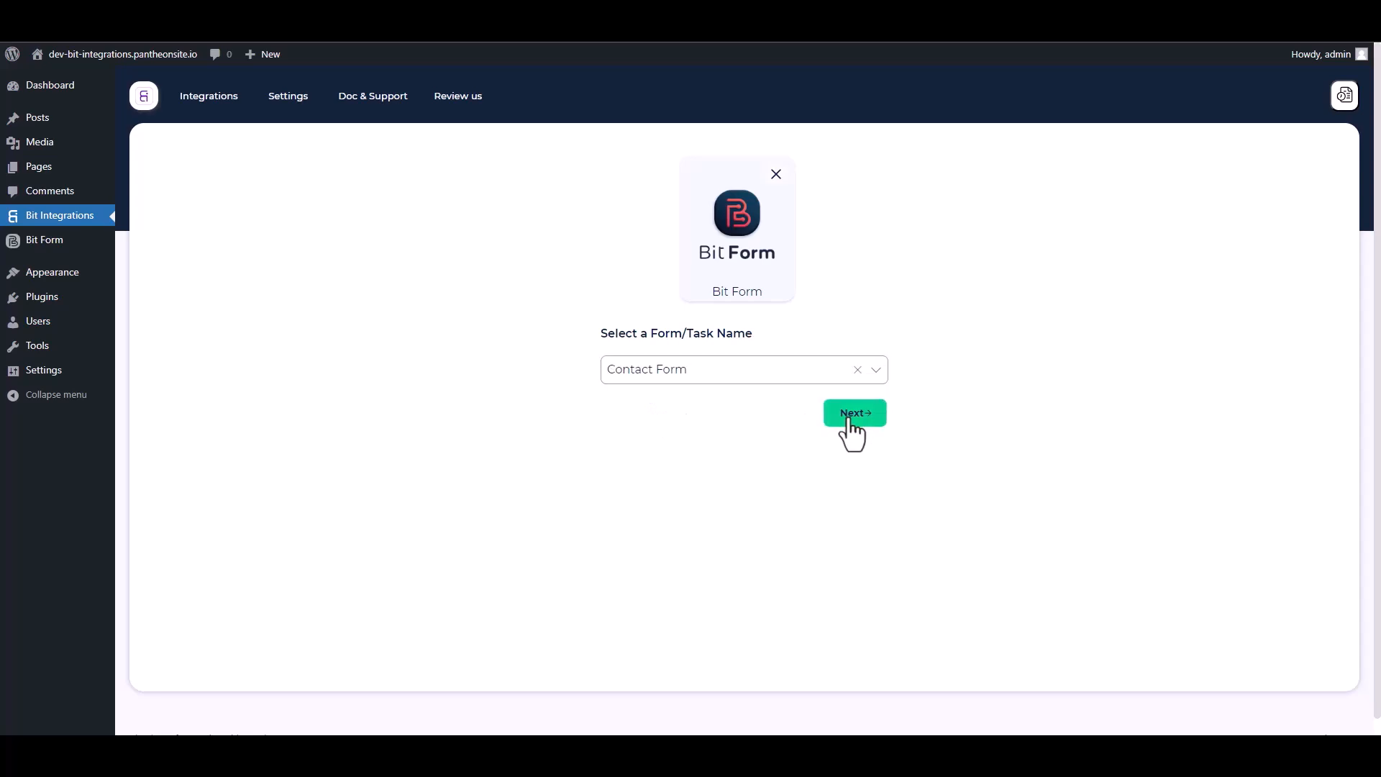
{"action": "left_click", "coordinate": [851, 415]}
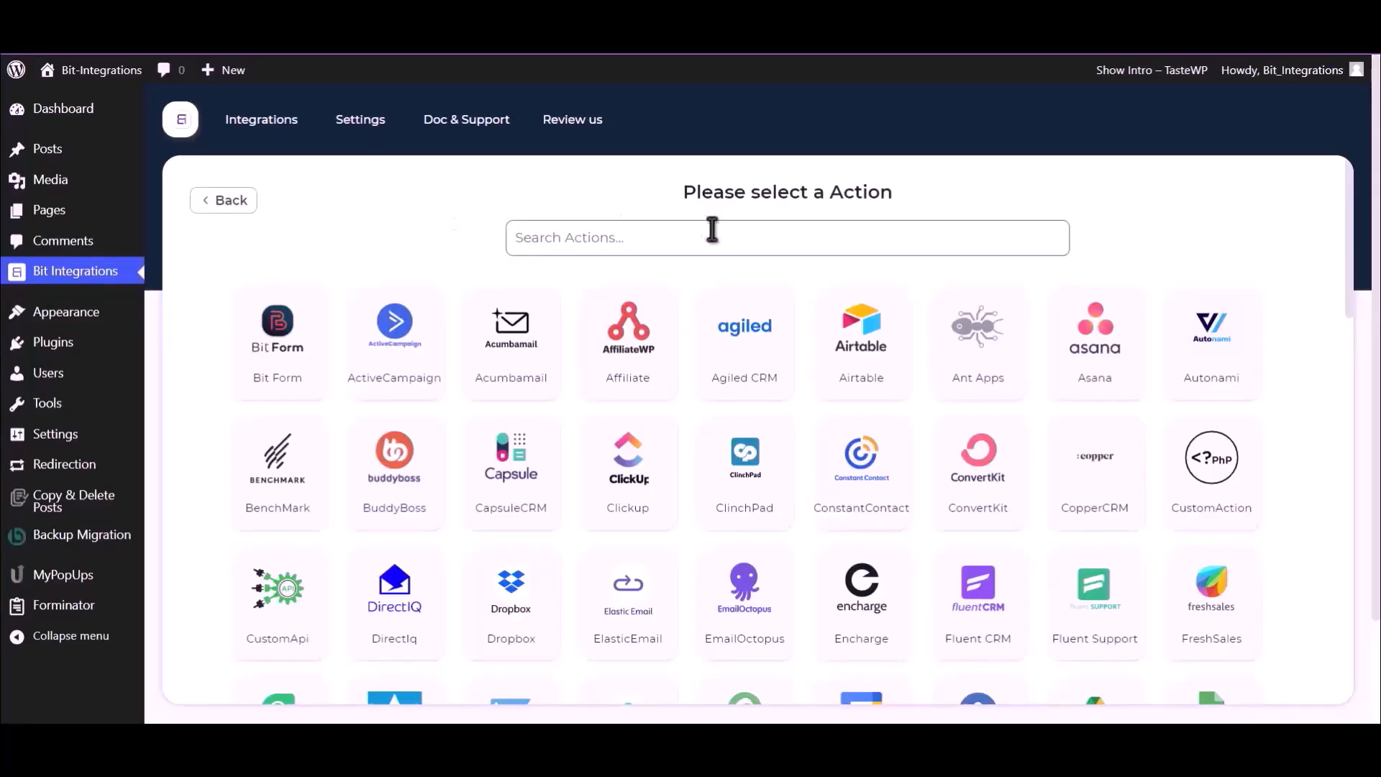
- Pick Google Drive as the action and follow the Google API Console link
{"action": "type", "text": "Goog"}
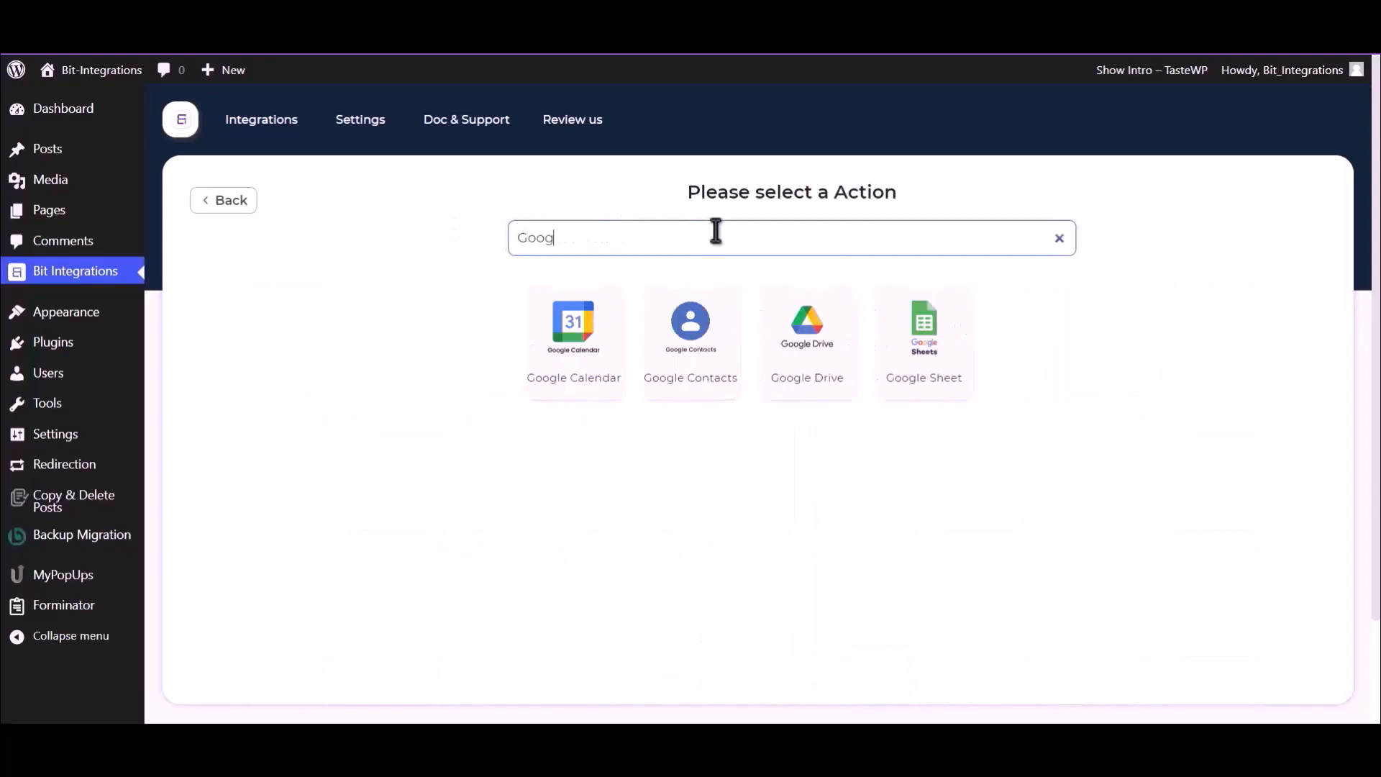
{"action": "left_click", "coordinate": [801, 352]}
{"action": "scroll", "coordinate": [800, 353], "scroll_direction": "down", "scroll_amount": 2}
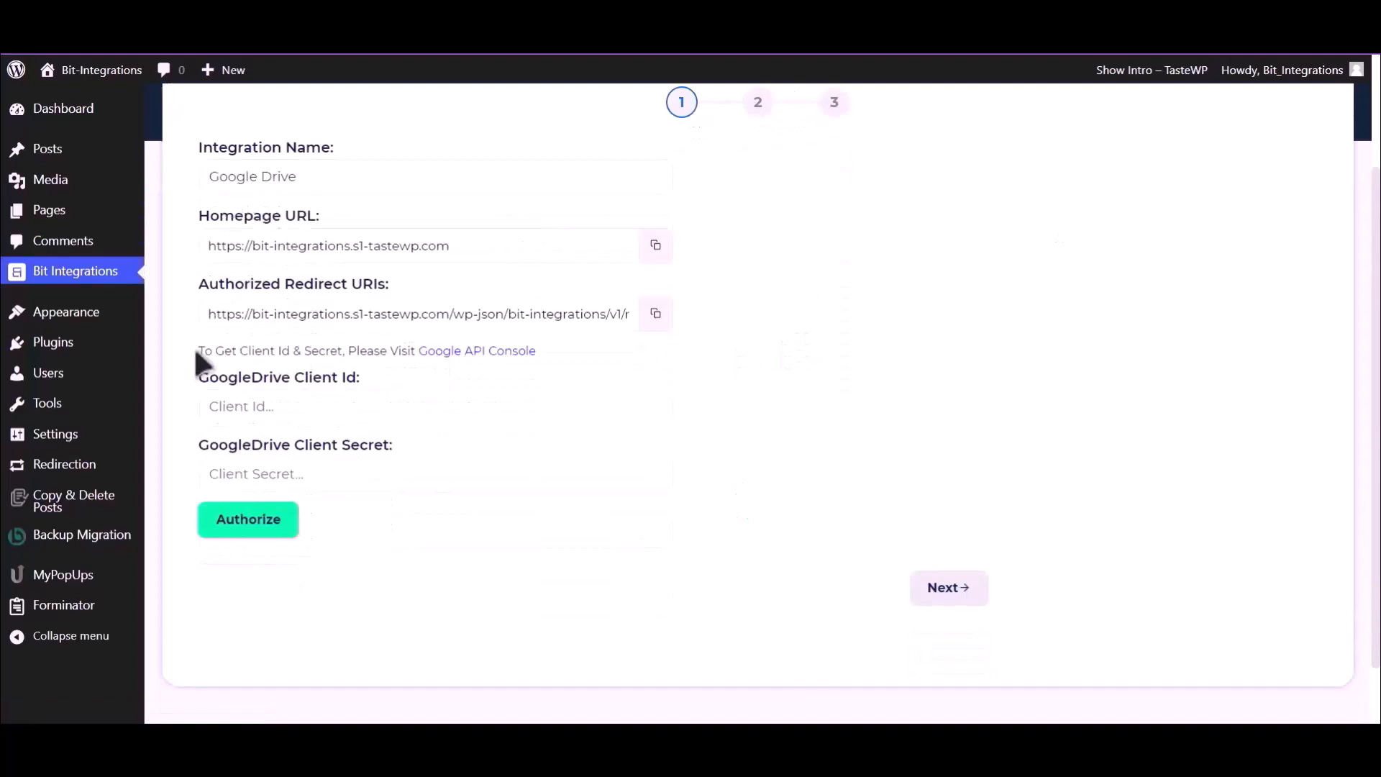
{"action": "left_click_drag", "start_coordinate": [200, 350], "coordinate": [438, 363]}
{"action": "left_click", "coordinate": [450, 353]}
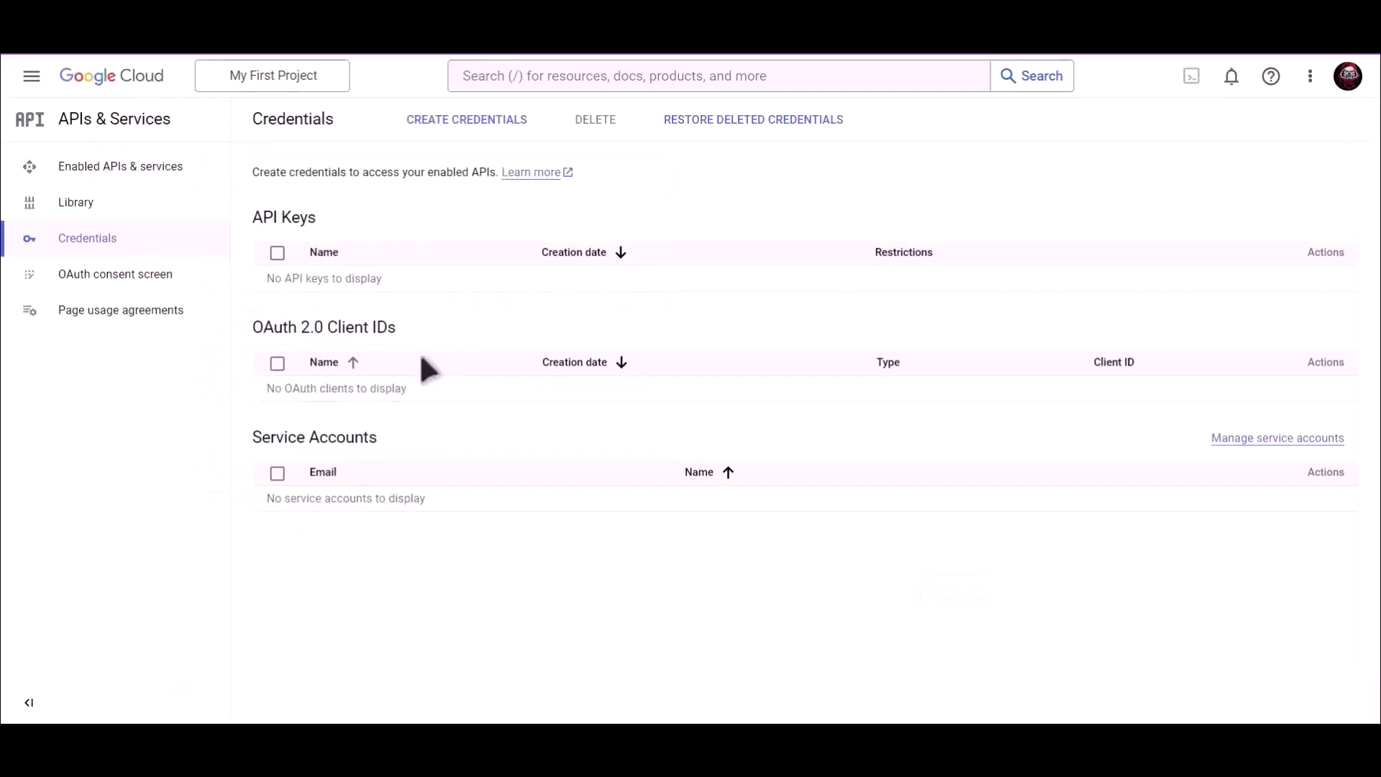
- Search the console for 'Google Drive API' and enable it
{"action": "left_click", "coordinate": [611, 75]}
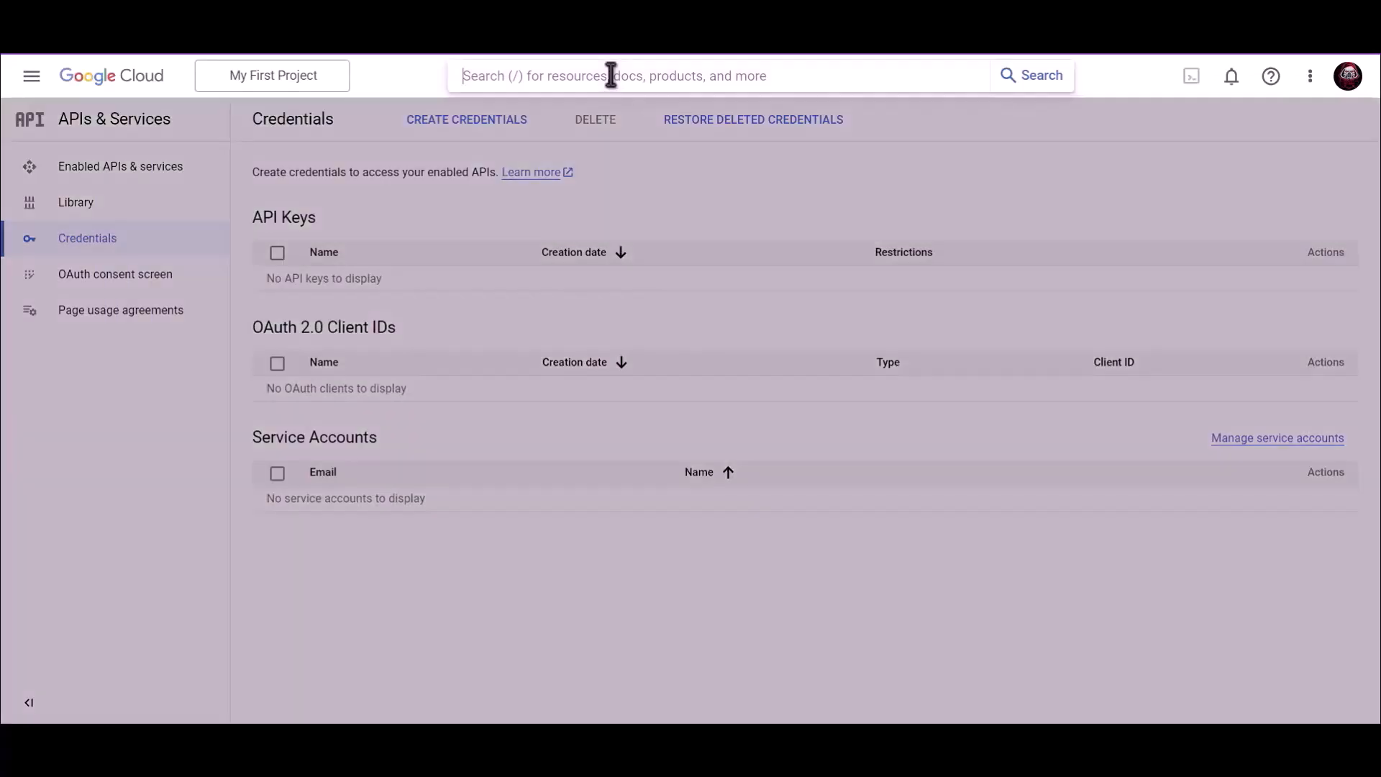
{"action": "type", "text": "Google"}
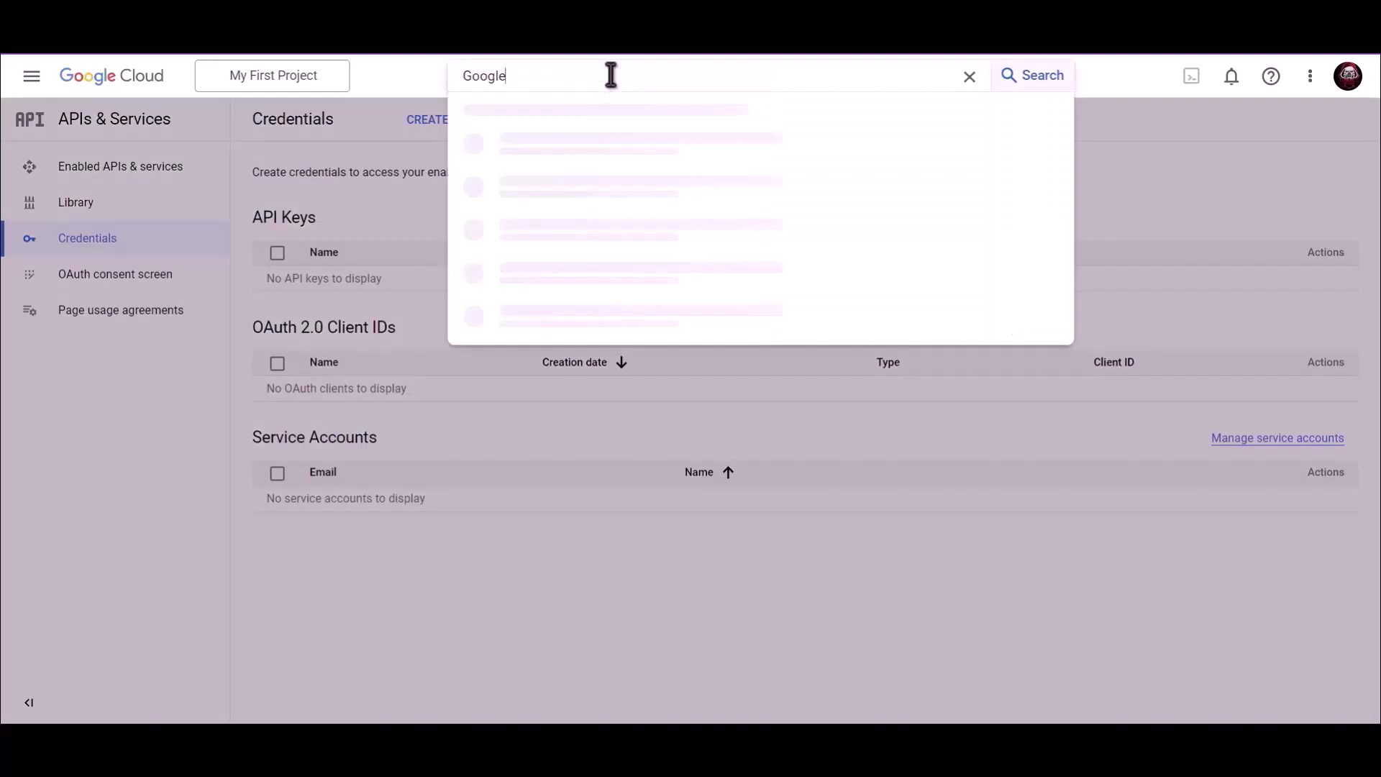
{"action": "type", "text": " Drive API"}
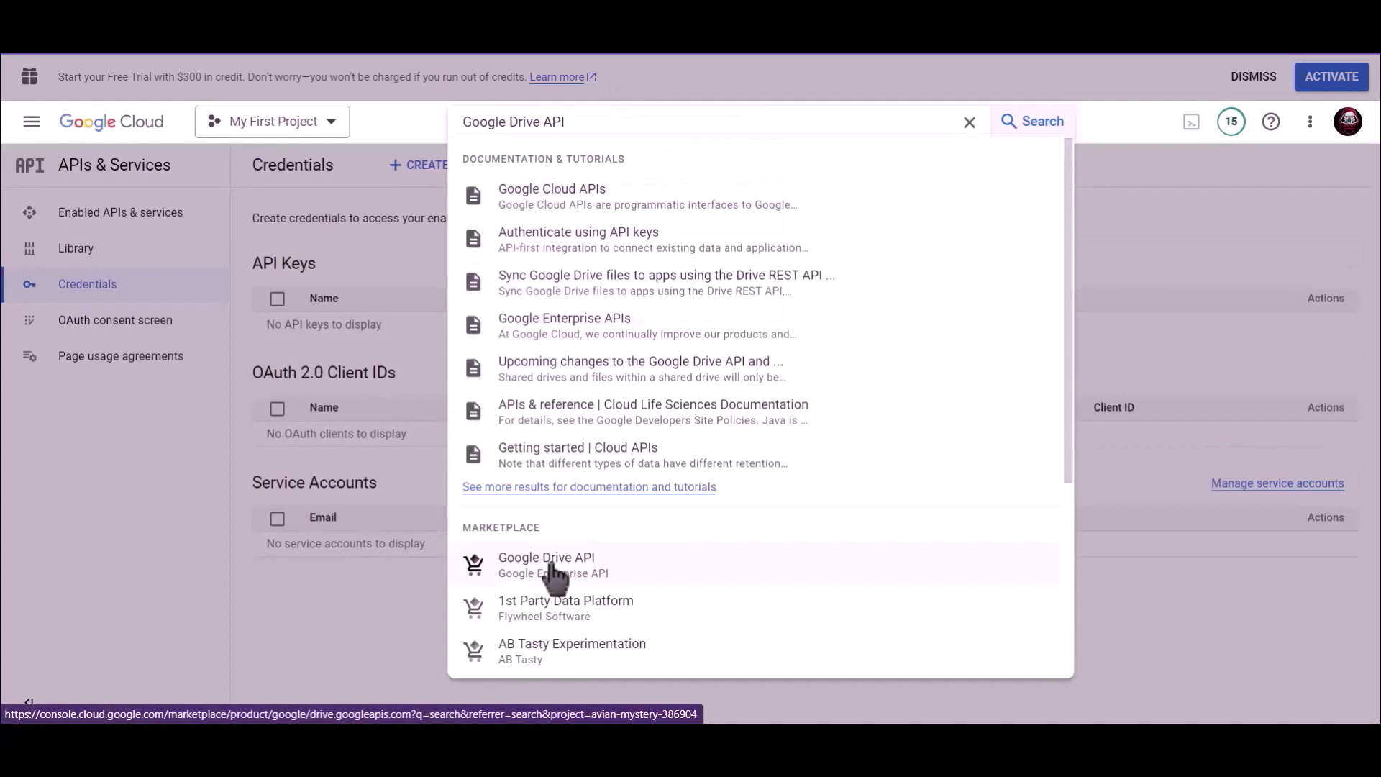
{"action": "left_click", "coordinate": [552, 574]}
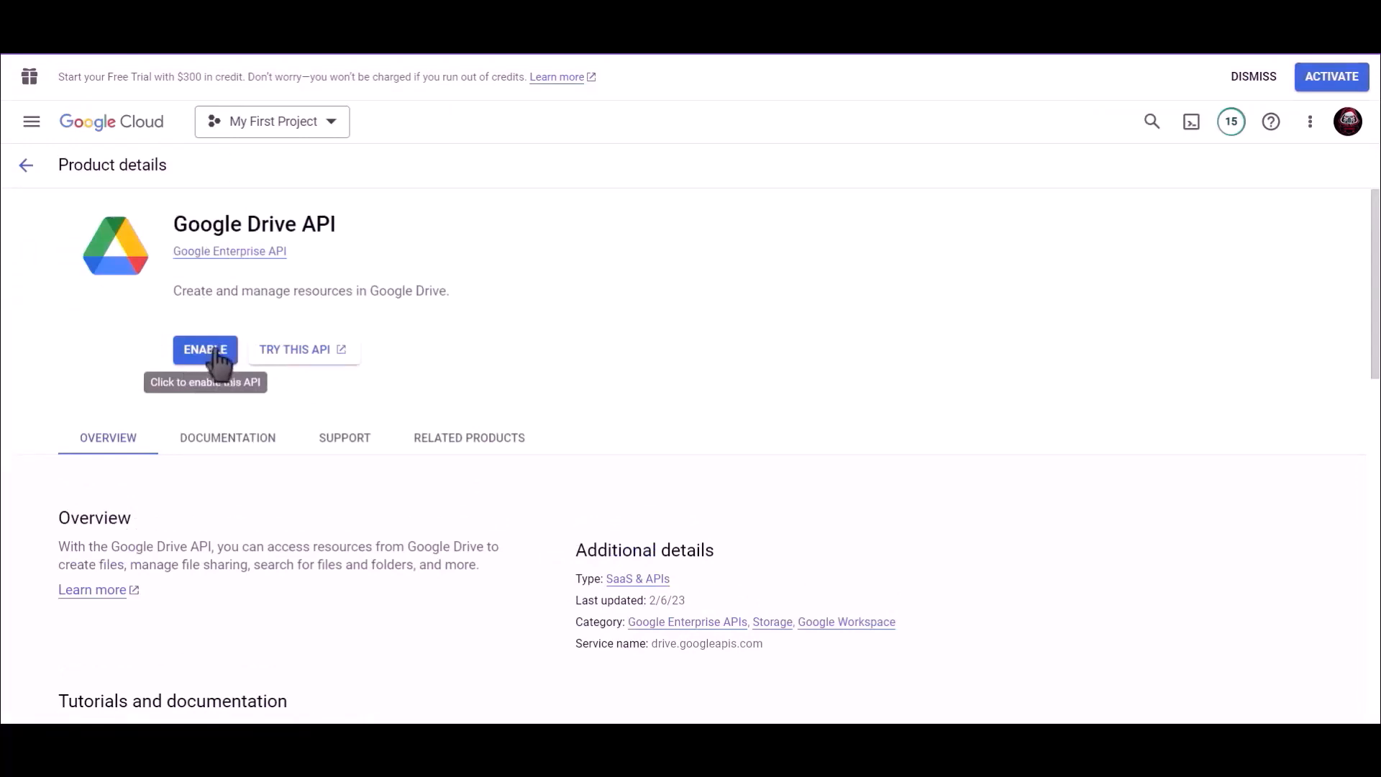
{"action": "left_click", "coordinate": [206, 350]}
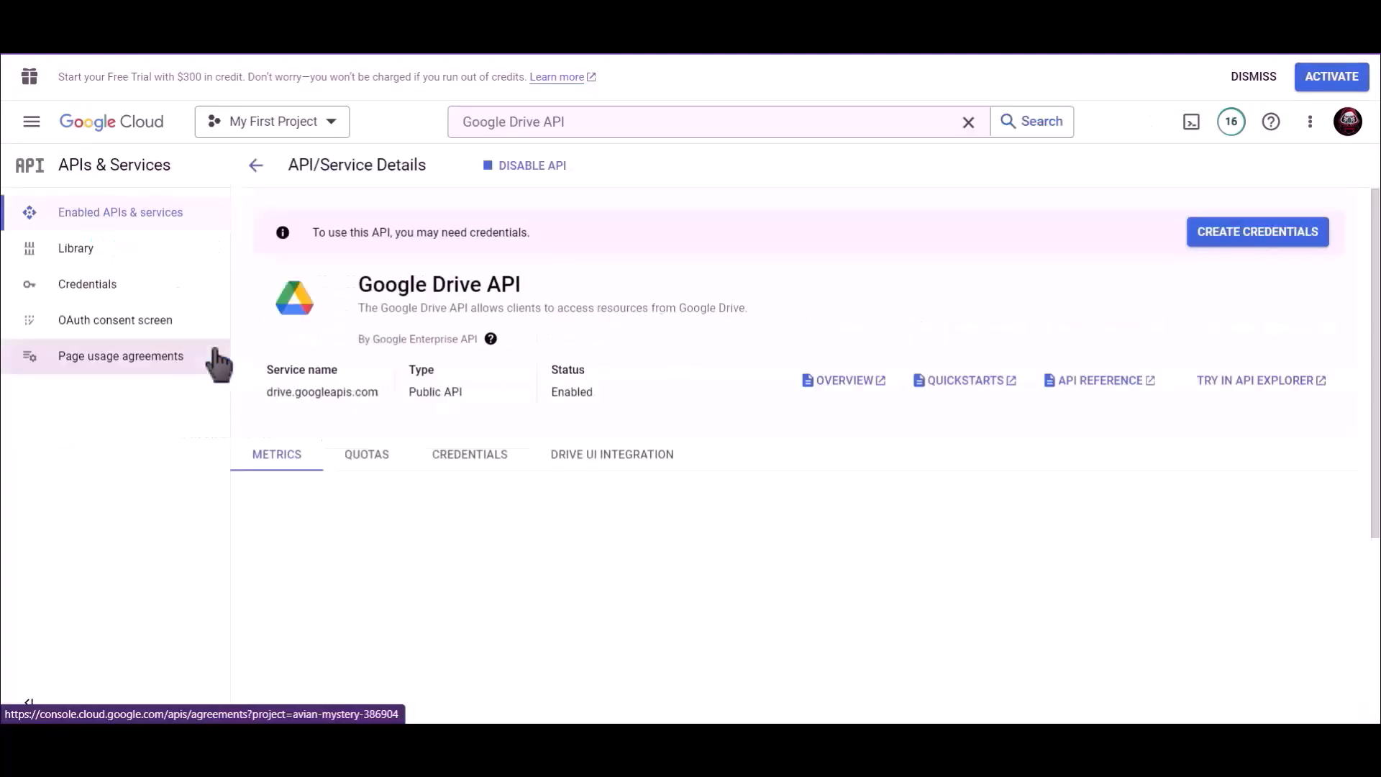
- From the Credentials page, start creating a new OAuth client ID
{"action": "left_click", "coordinate": [116, 288]}
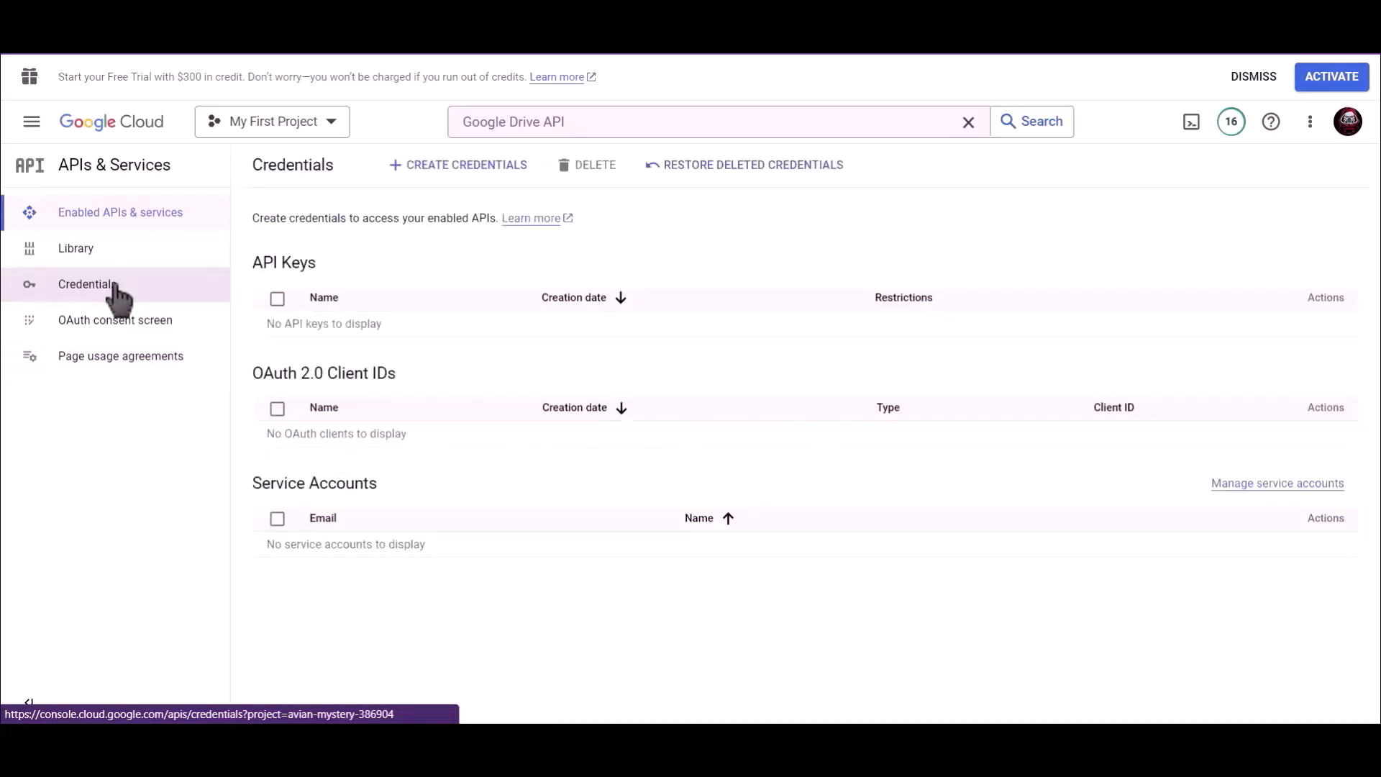
{"action": "left_click", "coordinate": [461, 172]}
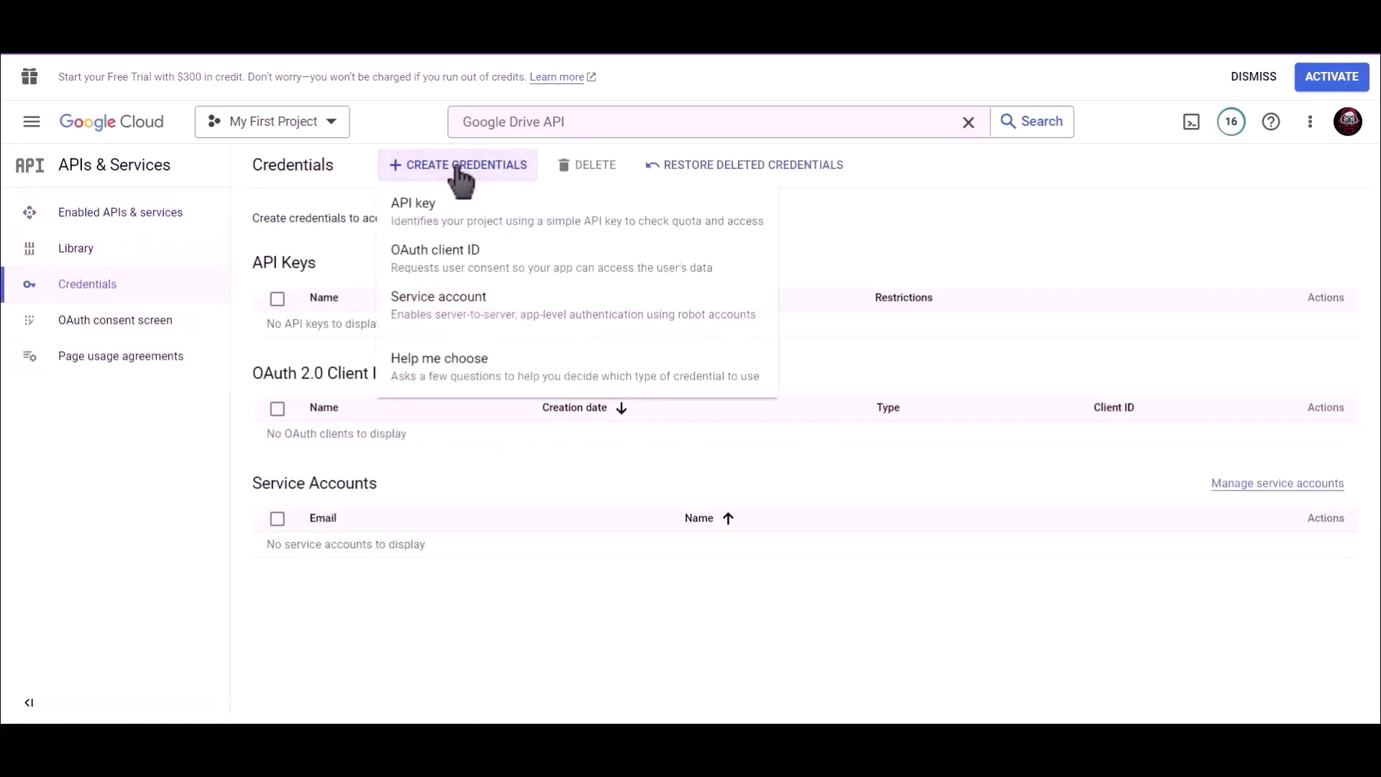
{"action": "left_click", "coordinate": [519, 269]}
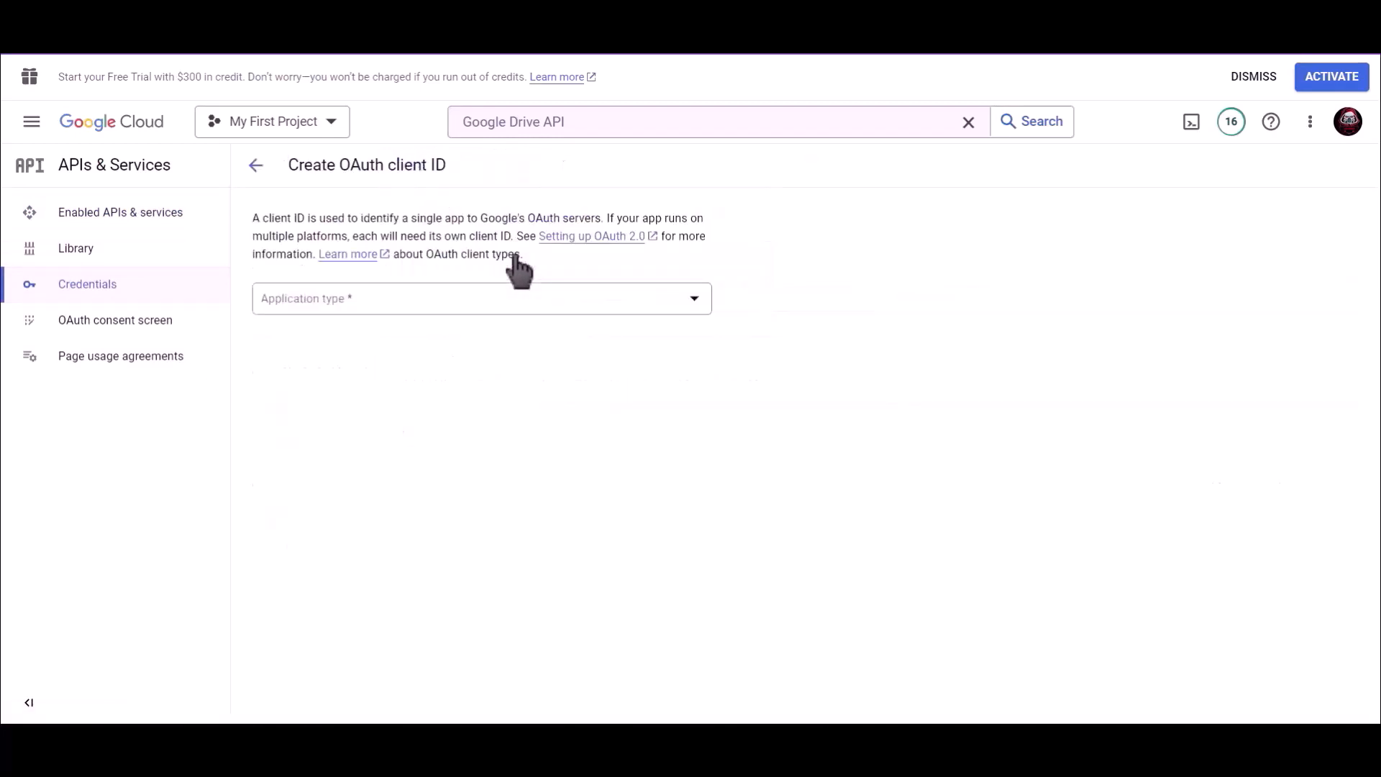
- Make the client a Web application named 'Bit Integrations' and copy Bit Integrations' redirect URI
{"action": "left_click", "coordinate": [354, 301]}
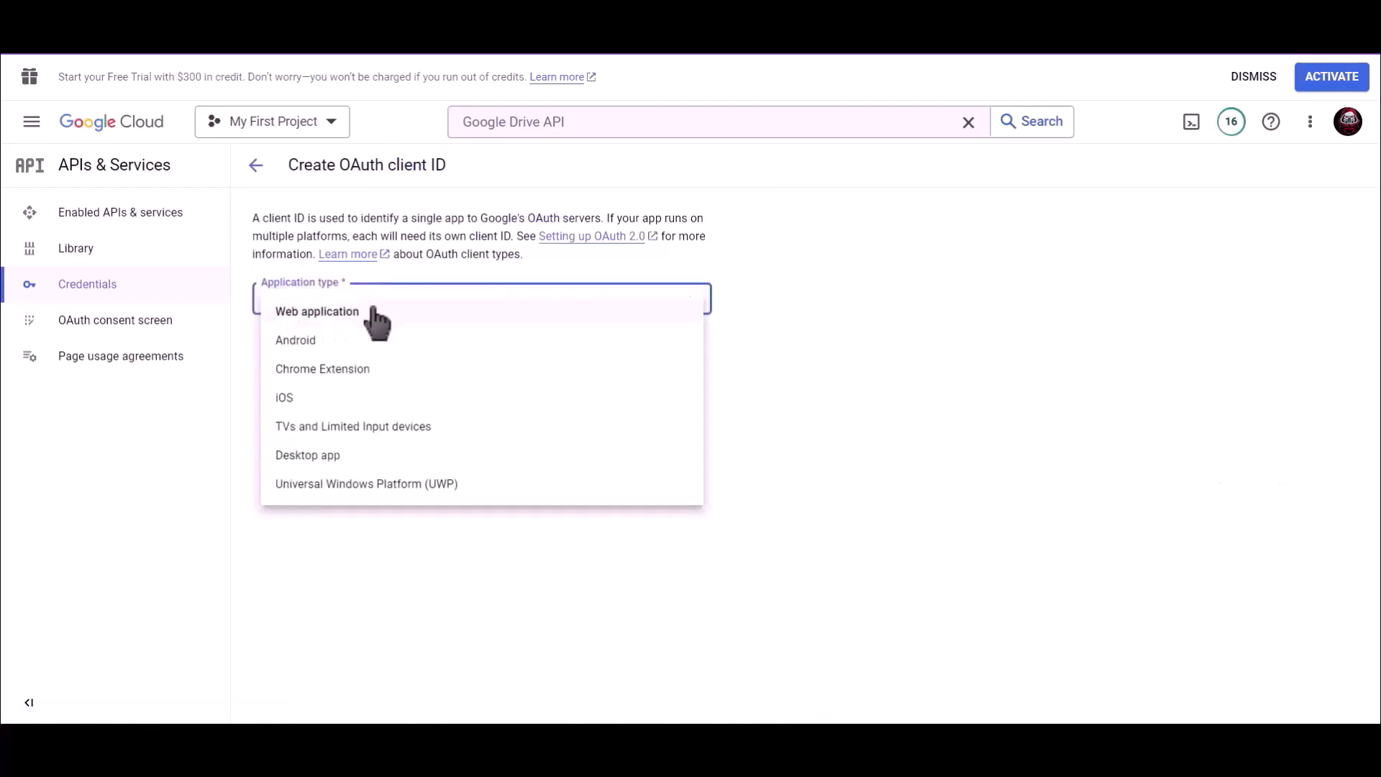
{"action": "left_click", "coordinate": [374, 311]}
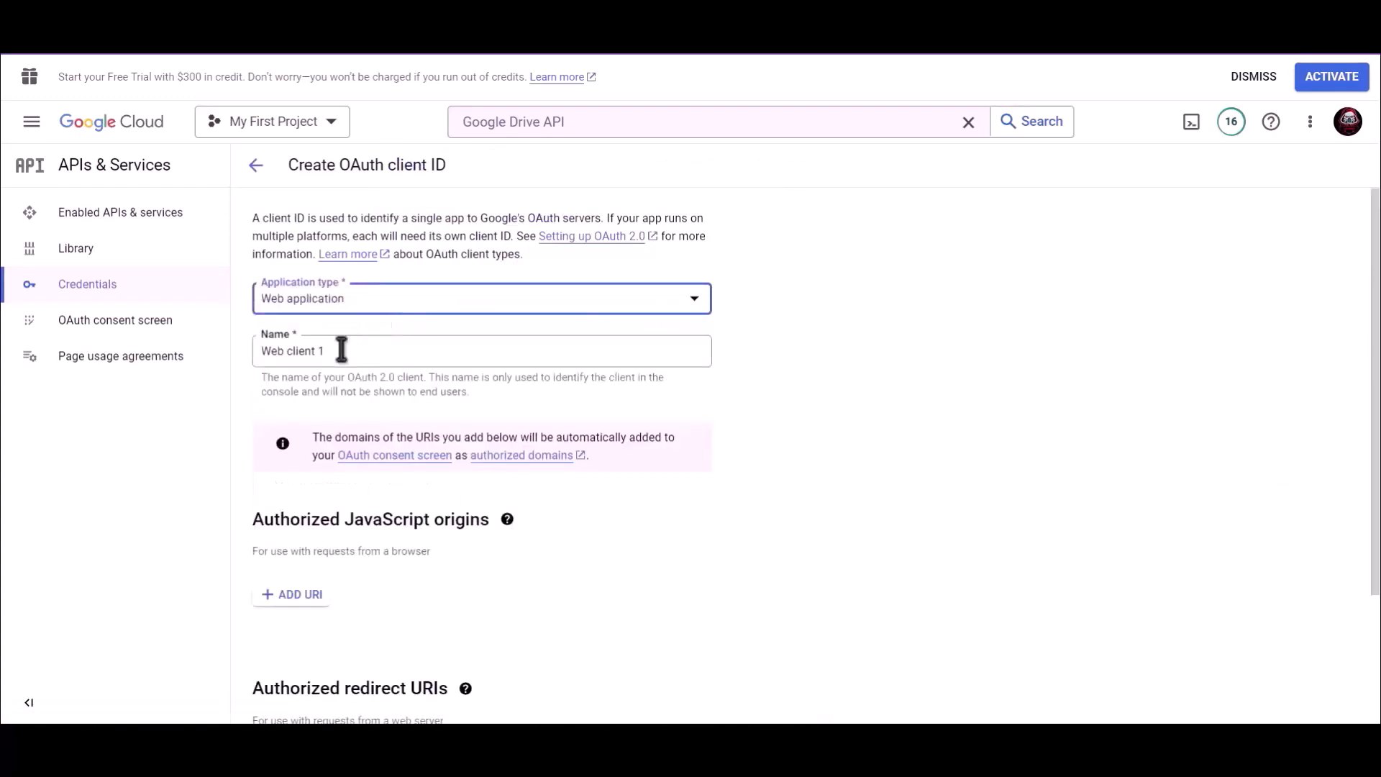
{"action": "left_click_drag", "start_coordinate": [342, 351], "coordinate": [255, 351]}
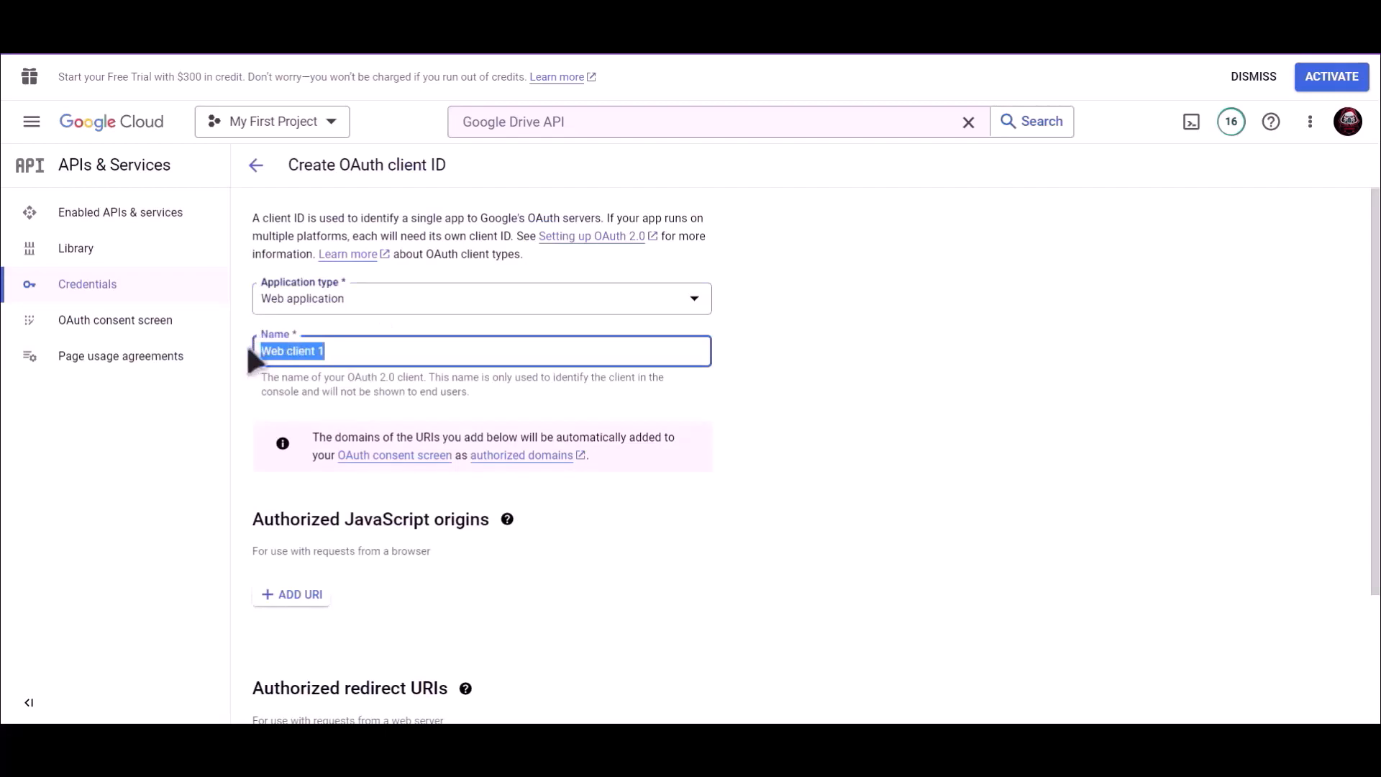
{"action": "type", "text": "Bit Integrations"}
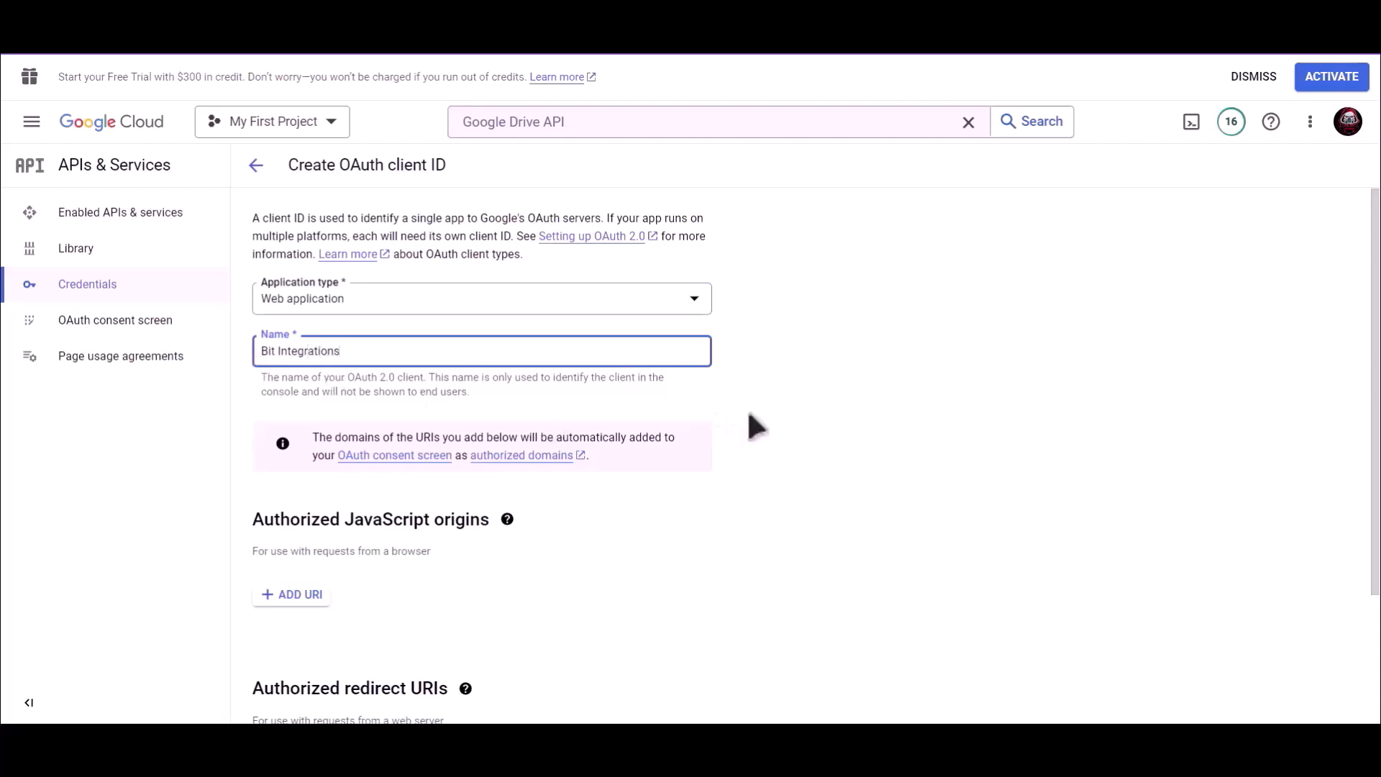
{"action": "scroll", "coordinate": [725, 414], "scroll_direction": "down", "scroll_amount": 3}
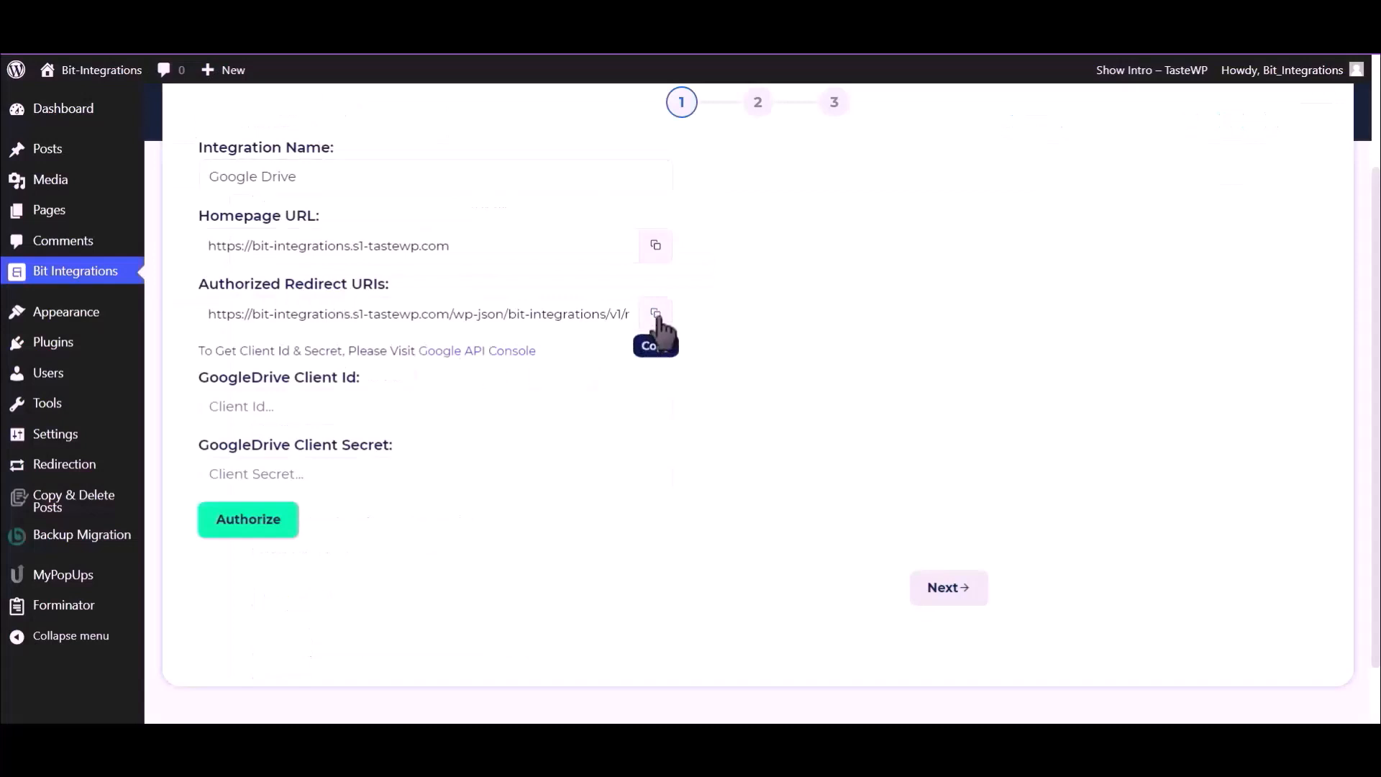
{"action": "left_click", "coordinate": [656, 316]}
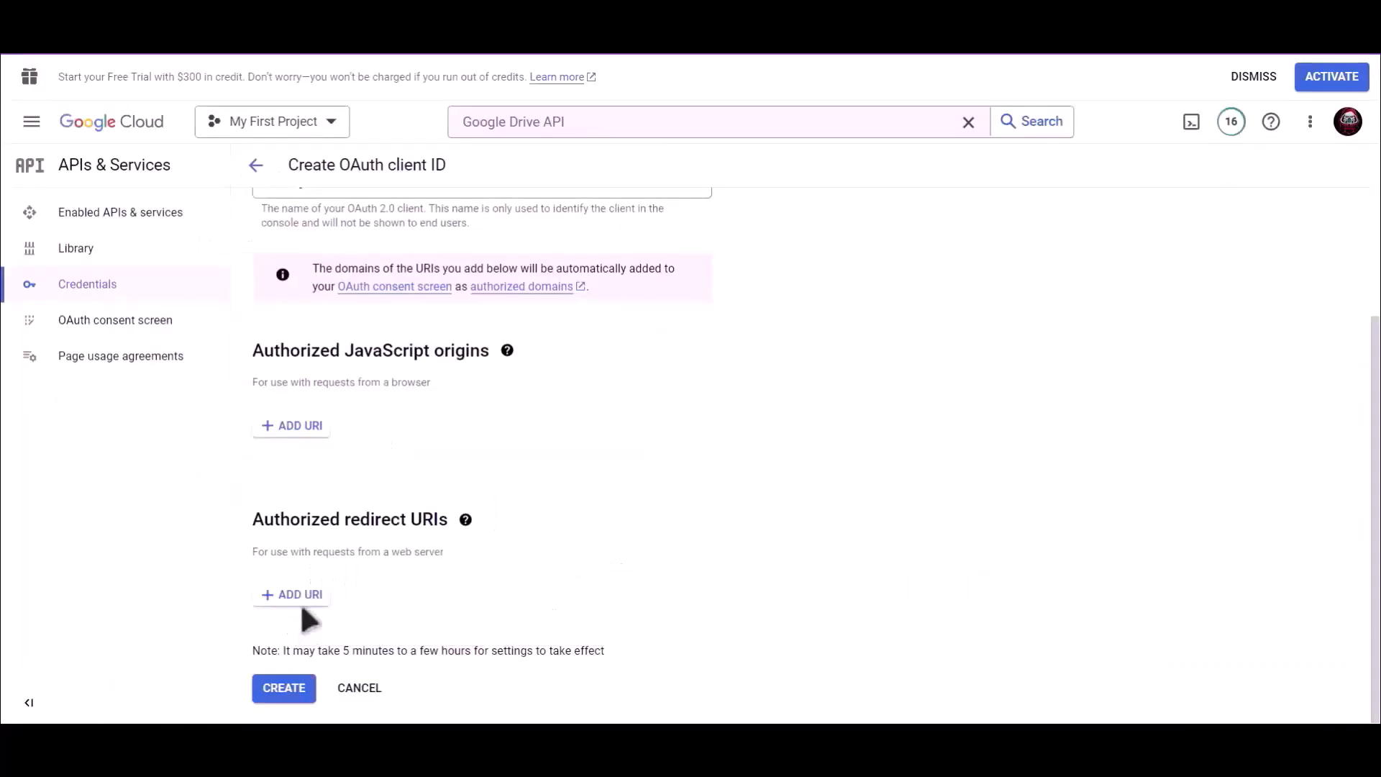
- Paste the copied URI as a new authorized redirect URI and create the client
{"action": "left_click", "coordinate": [298, 604]}
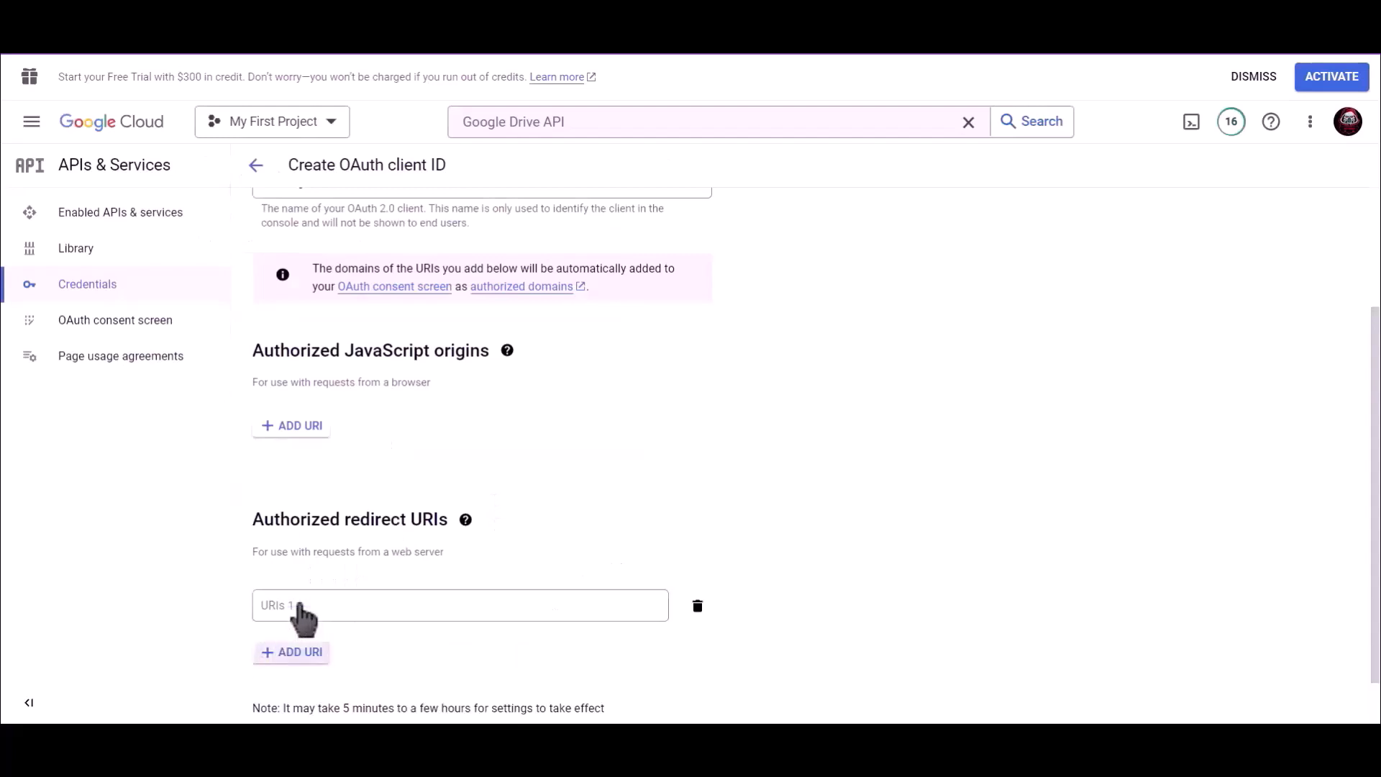
{"action": "left_click", "coordinate": [297, 606]}
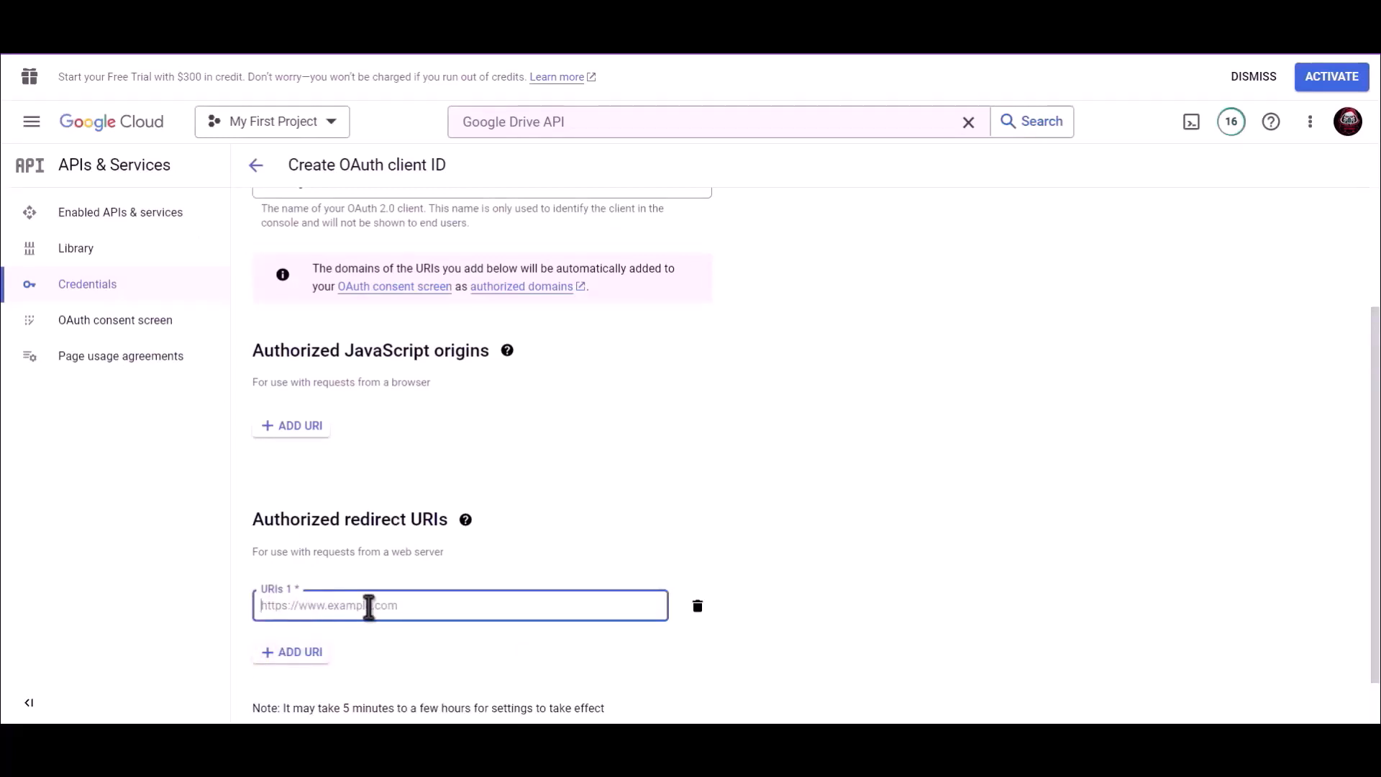
{"action": "key", "text": "ctrl+v"}
{"action": "scroll", "coordinate": [676, 514], "scroll_direction": "down", "scroll_amount": 1}
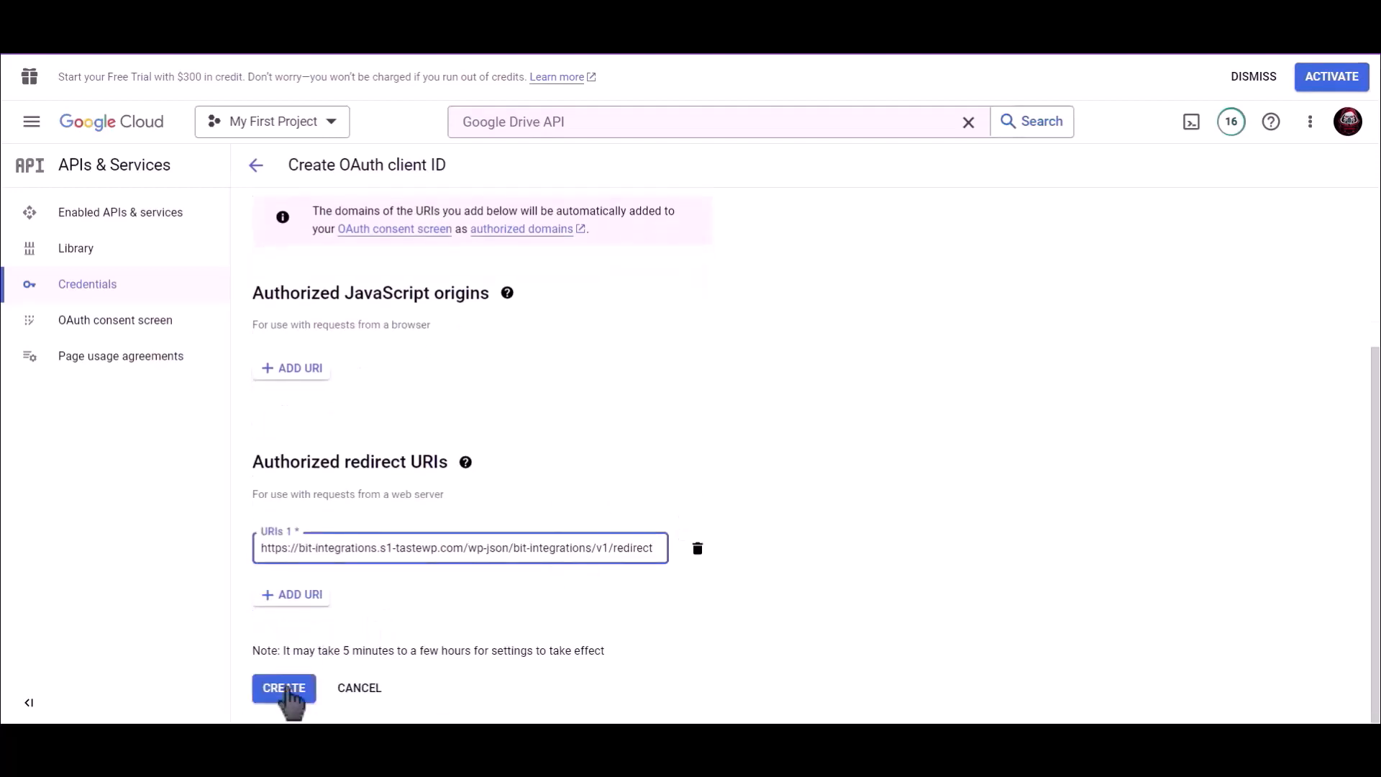
{"action": "left_click", "coordinate": [285, 689]}
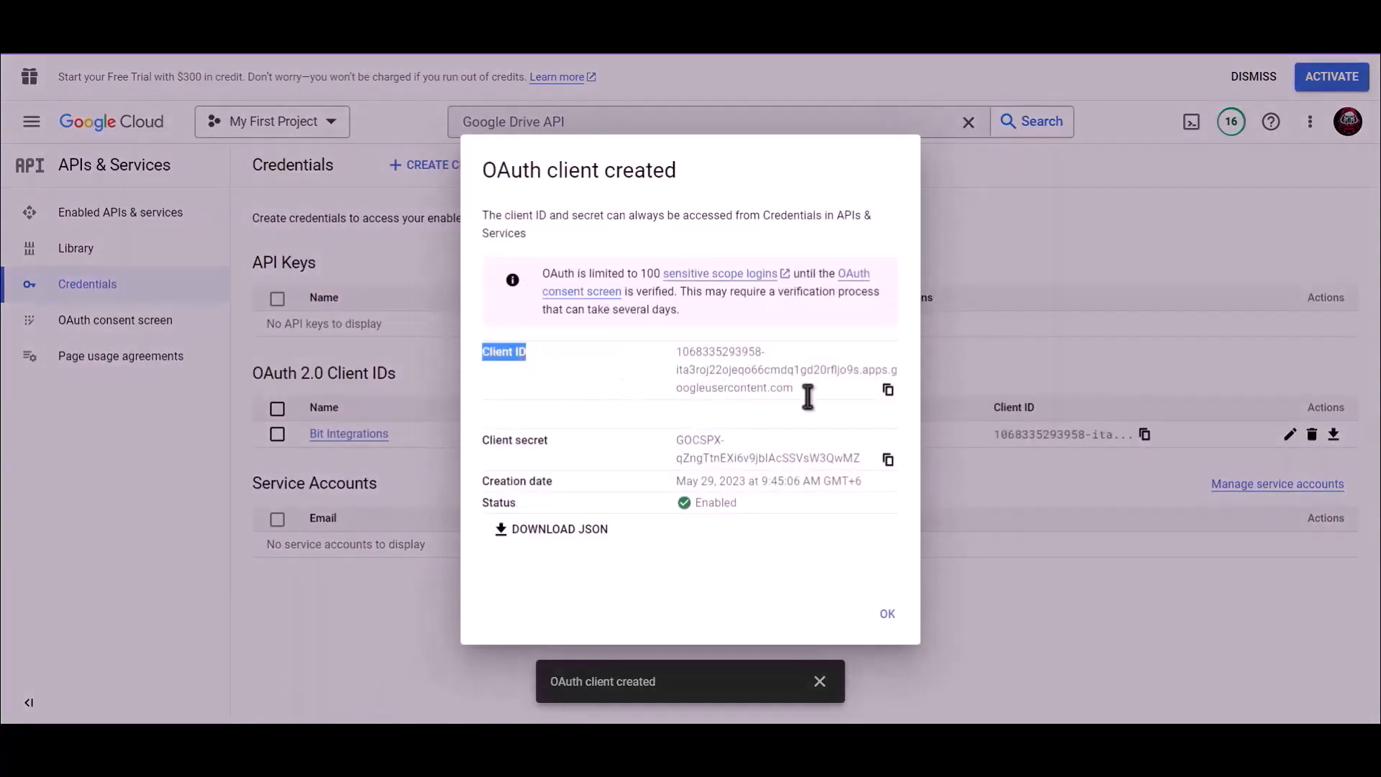
- Paste the new OAuth client ID into the GoogleDrive Client Id field
{"action": "left_click", "coordinate": [889, 391]}
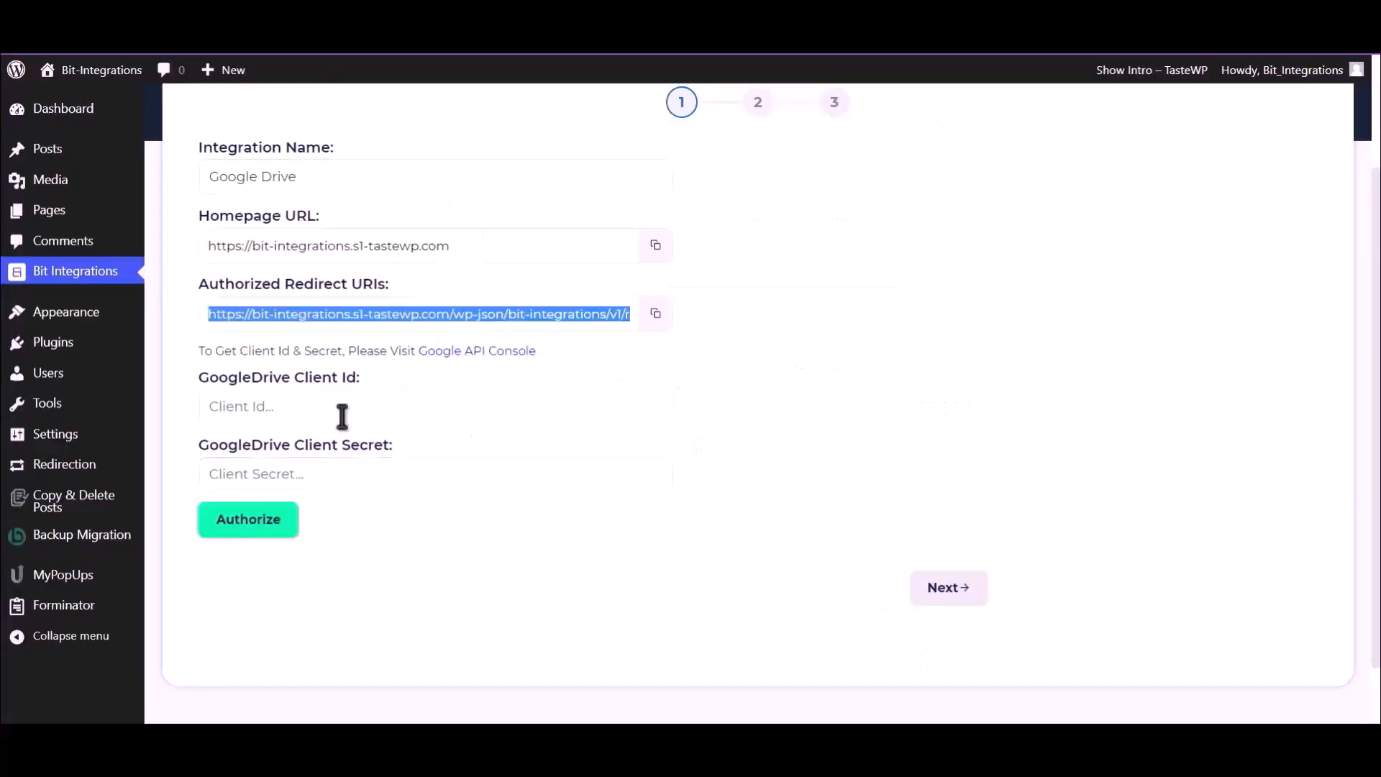
{"action": "left_click", "coordinate": [342, 409]}
{"action": "key", "text": "ctrl+v"}
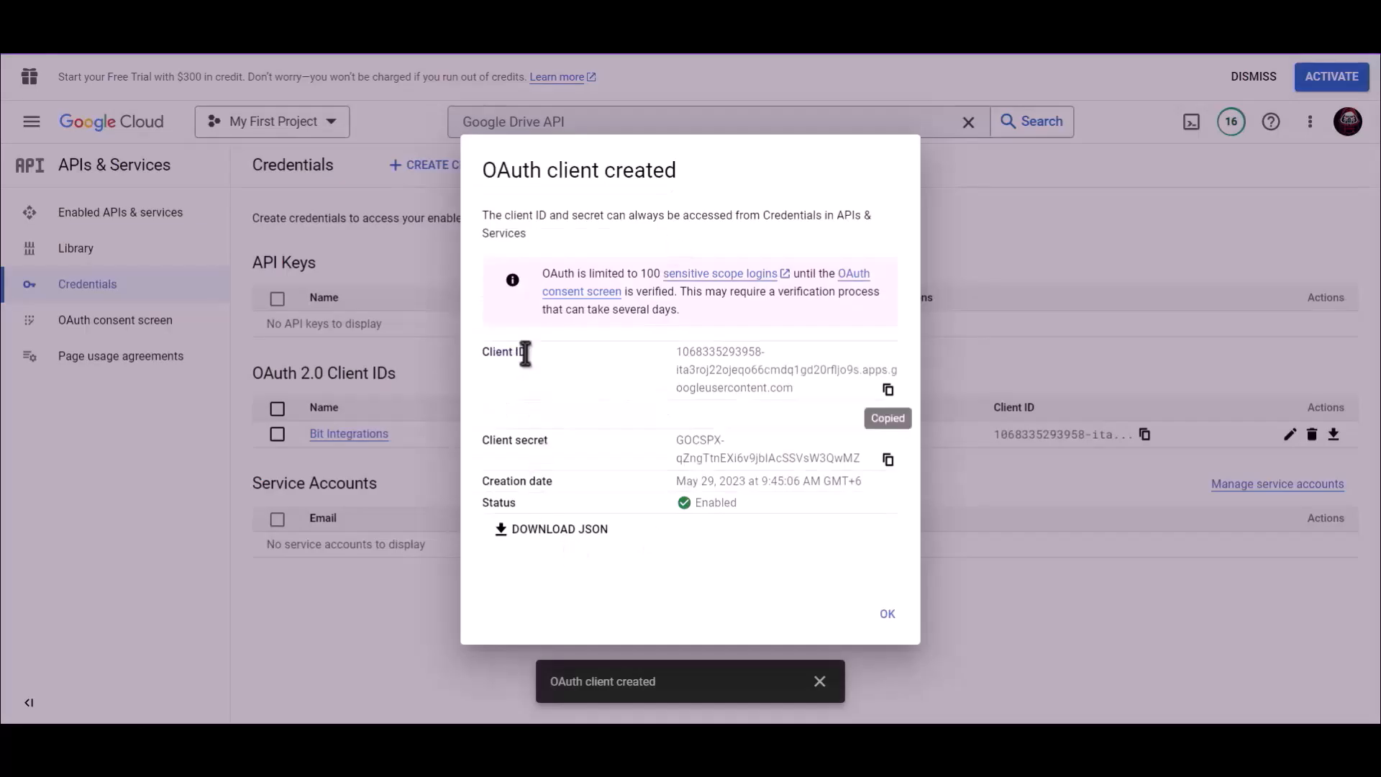
- Copy the client secret for the GoogleDrive Client Secret field
{"action": "left_click_drag", "start_coordinate": [550, 441], "coordinate": [483, 442]}
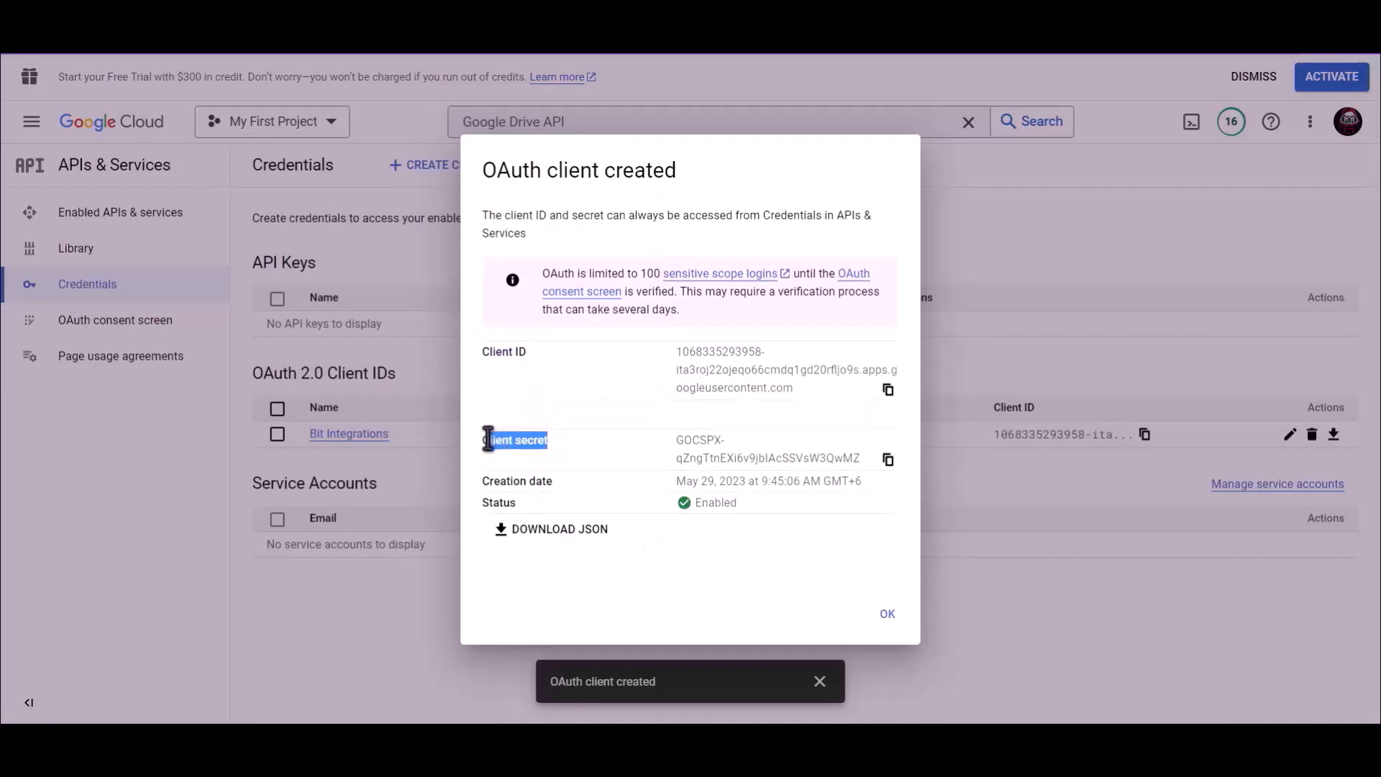
{"action": "left_click", "coordinate": [888, 460]}
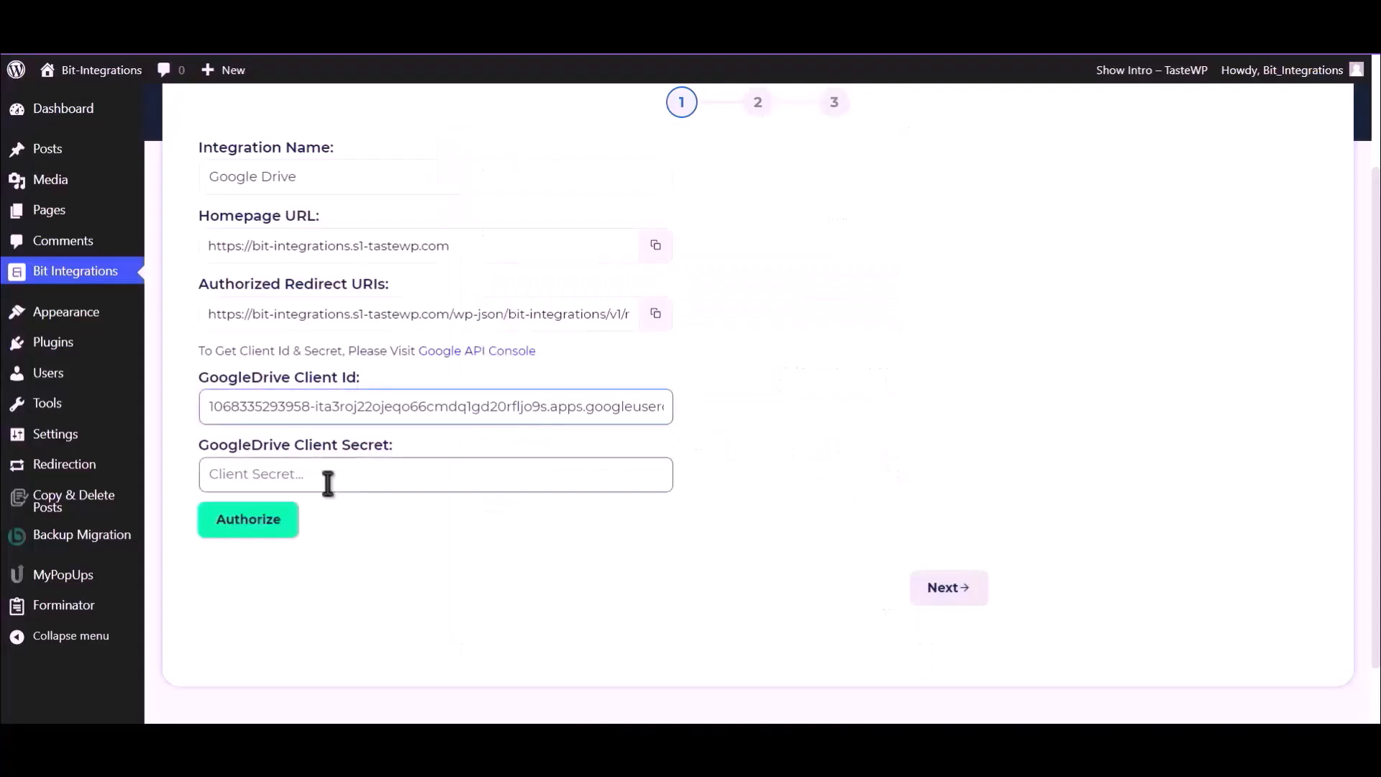
{"action": "left_click", "coordinate": [328, 483]}
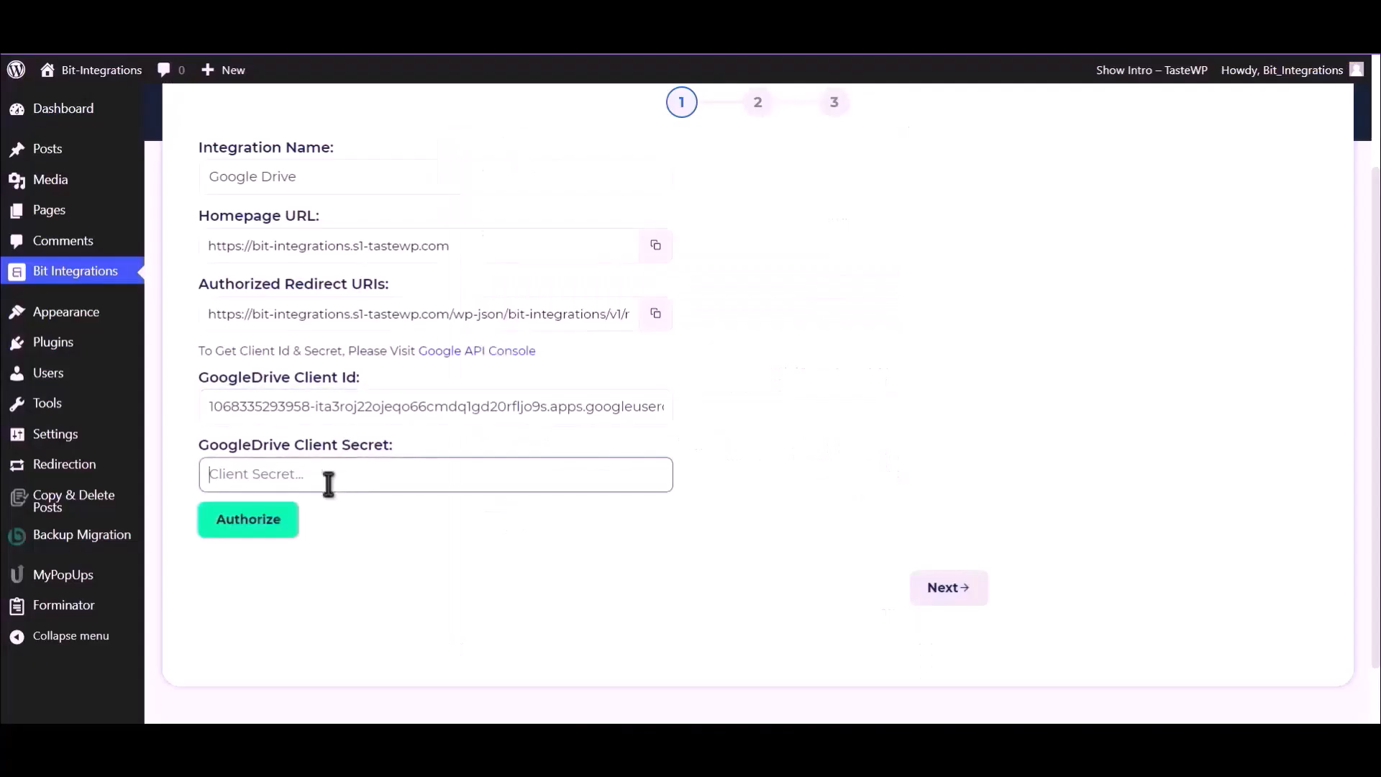
- Paste the client secret, then authorize with the Google account, accepting the unverified-app warning
{"action": "key", "text": "ctrl+v"}
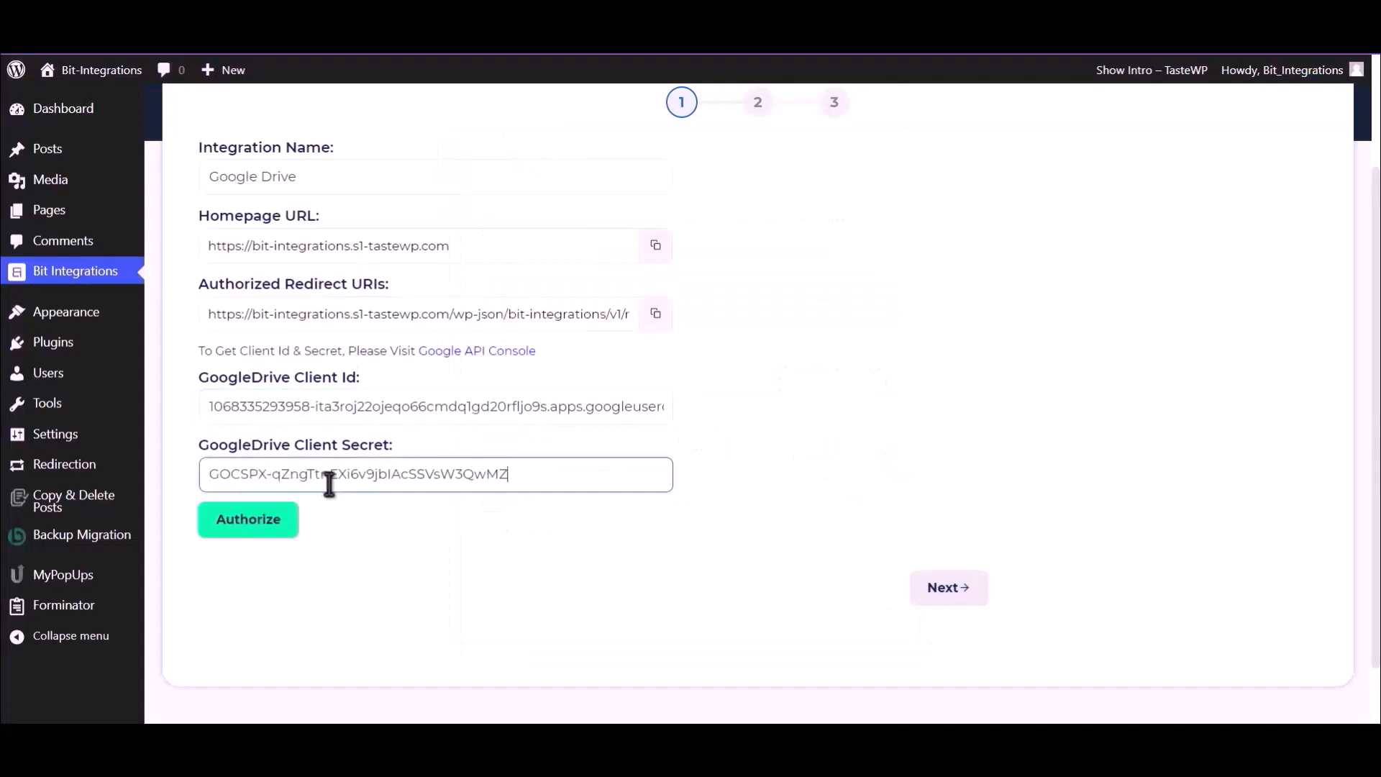
{"action": "left_click", "coordinate": [258, 519]}
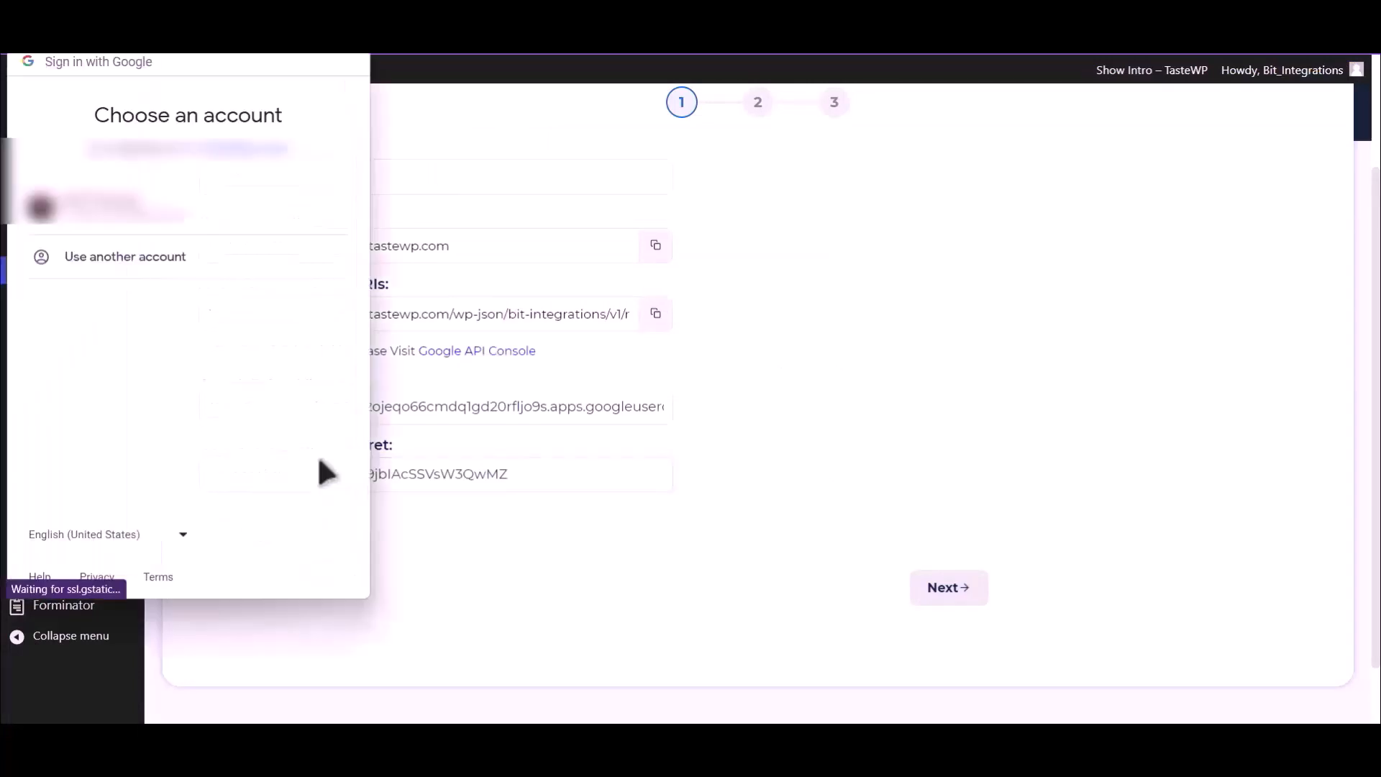
{"action": "left_click", "coordinate": [206, 220]}
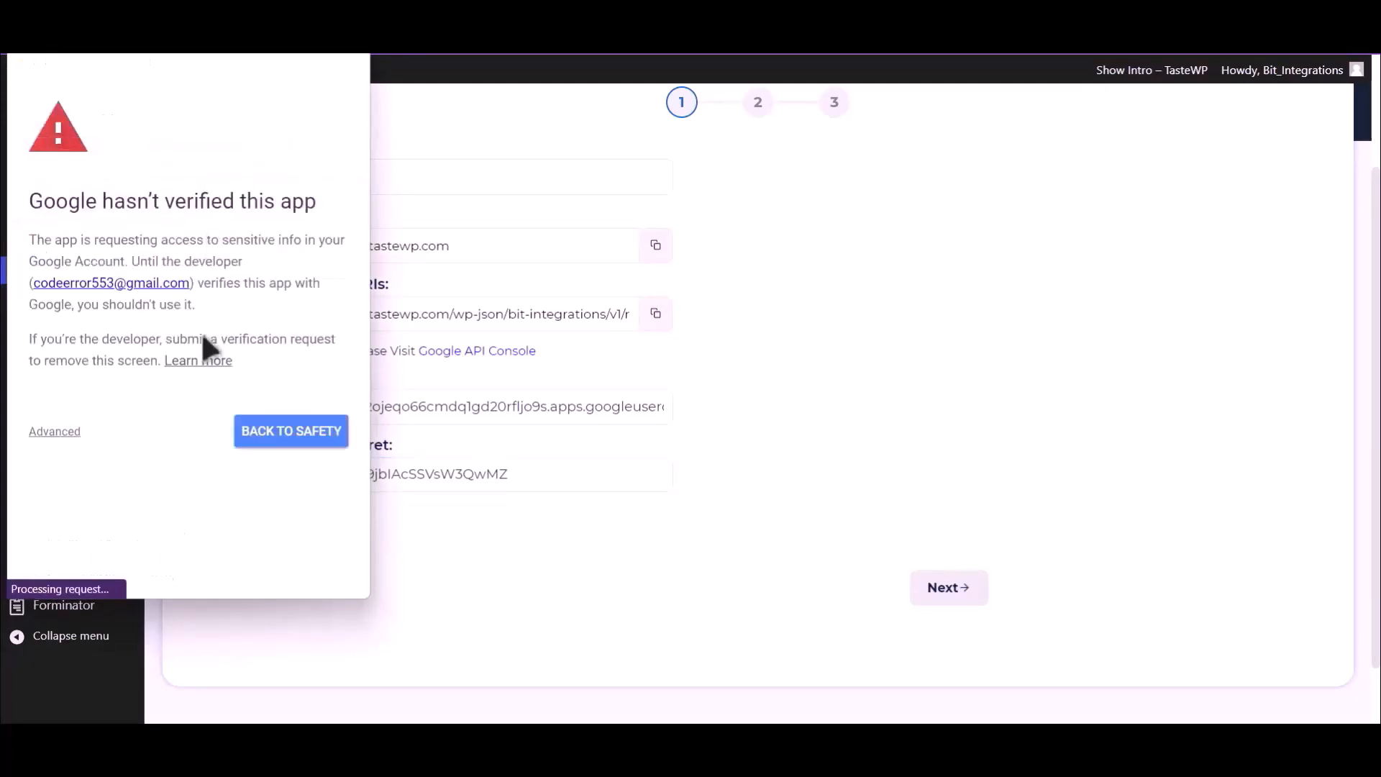
{"action": "left_click", "coordinate": [71, 435]}
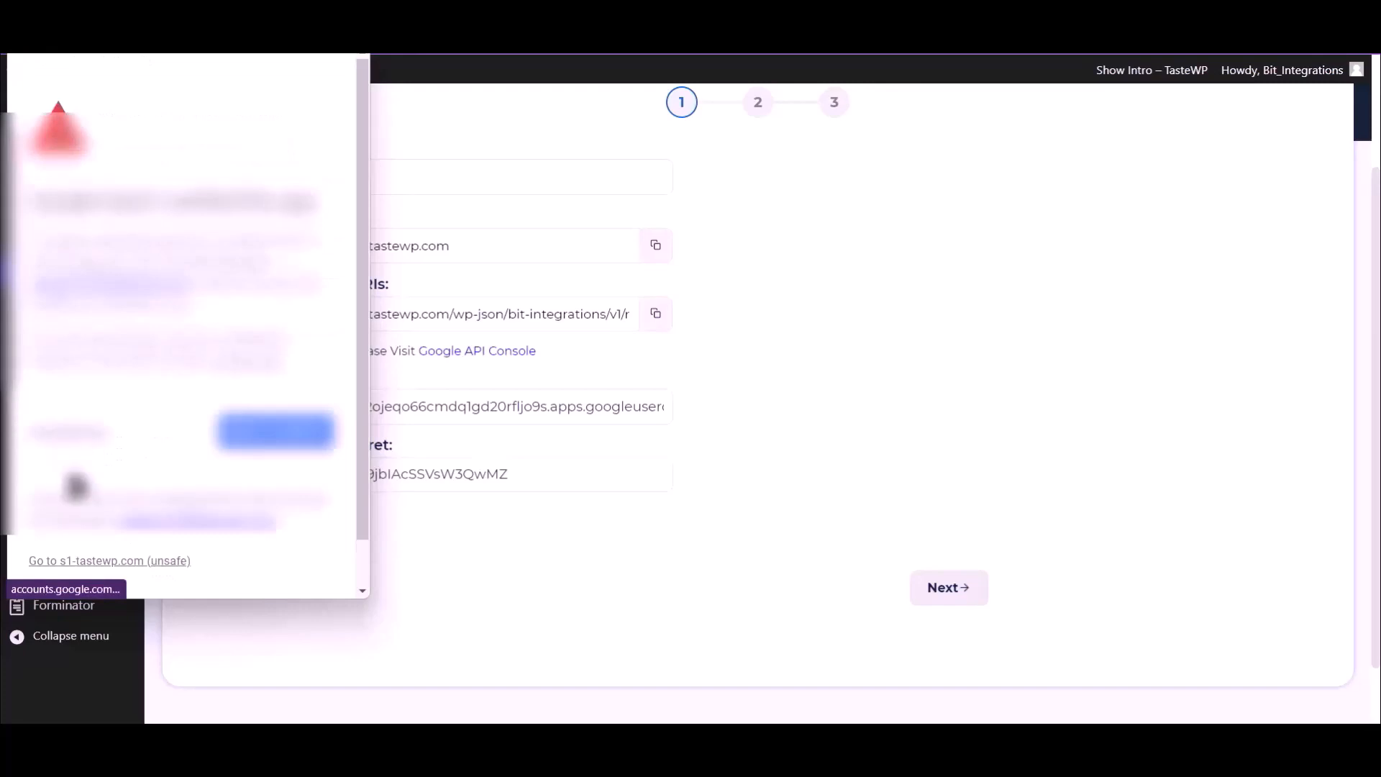
{"action": "left_click", "coordinate": [141, 560]}
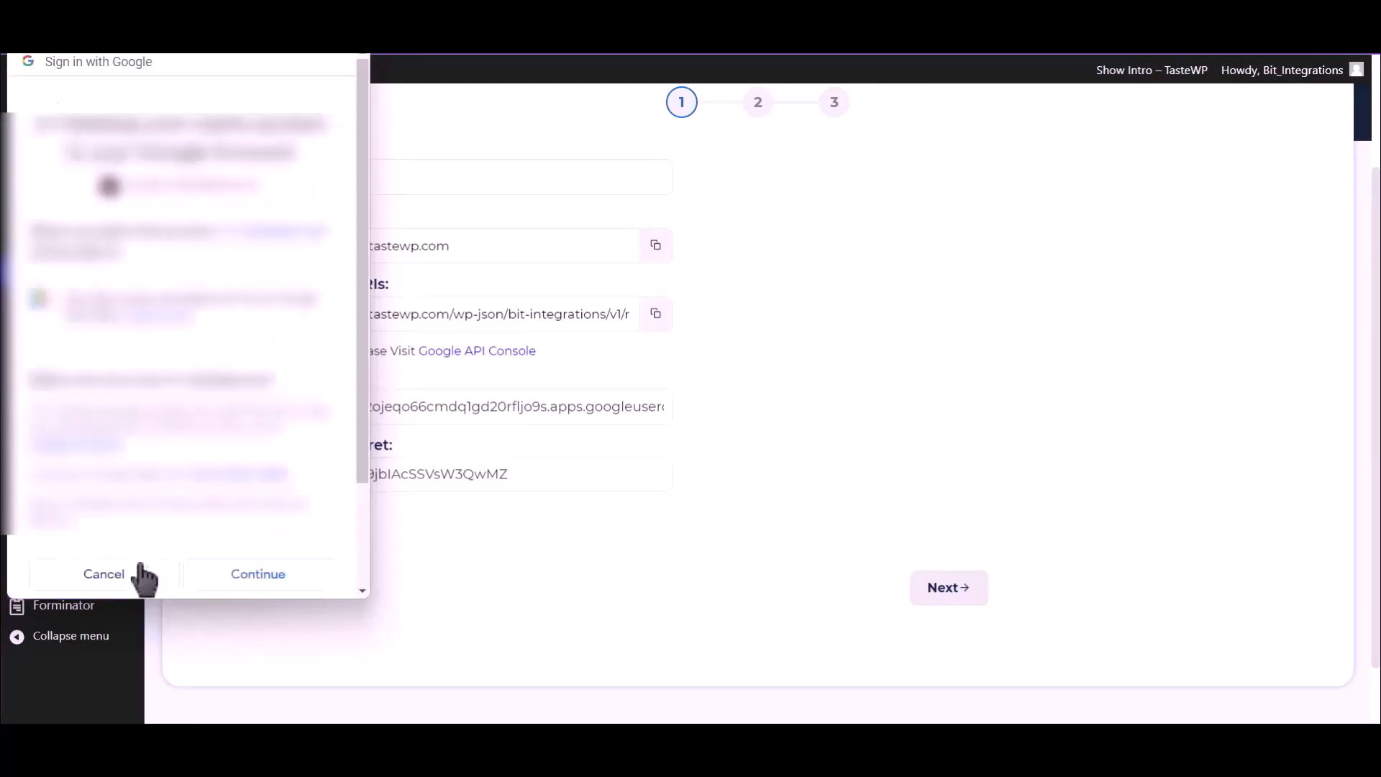
{"action": "left_click", "coordinate": [280, 576]}
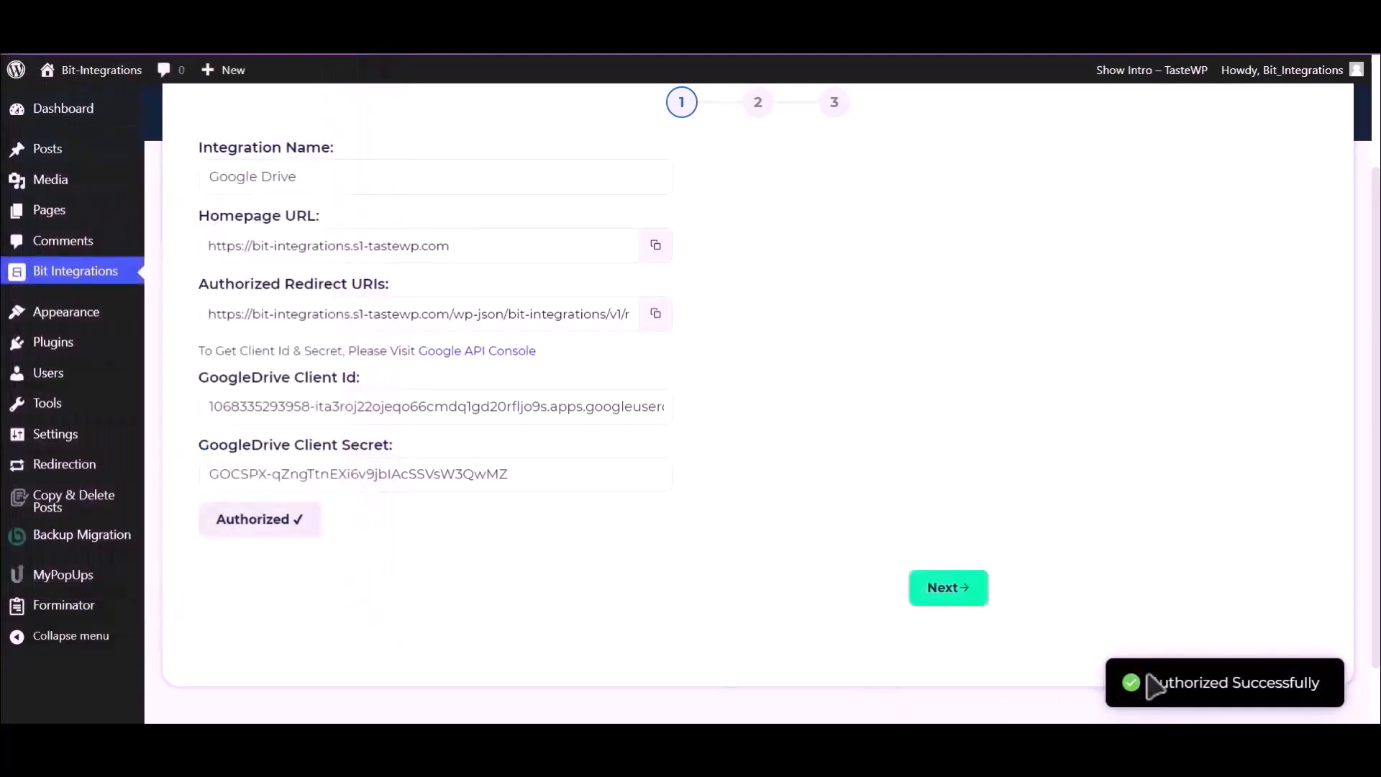
- Map File Input to Upload file-1 and the Drive folder to Bit Integrations, then save
{"action": "left_click_drag", "start_coordinate": [1149, 682], "coordinate": [1326, 684]}
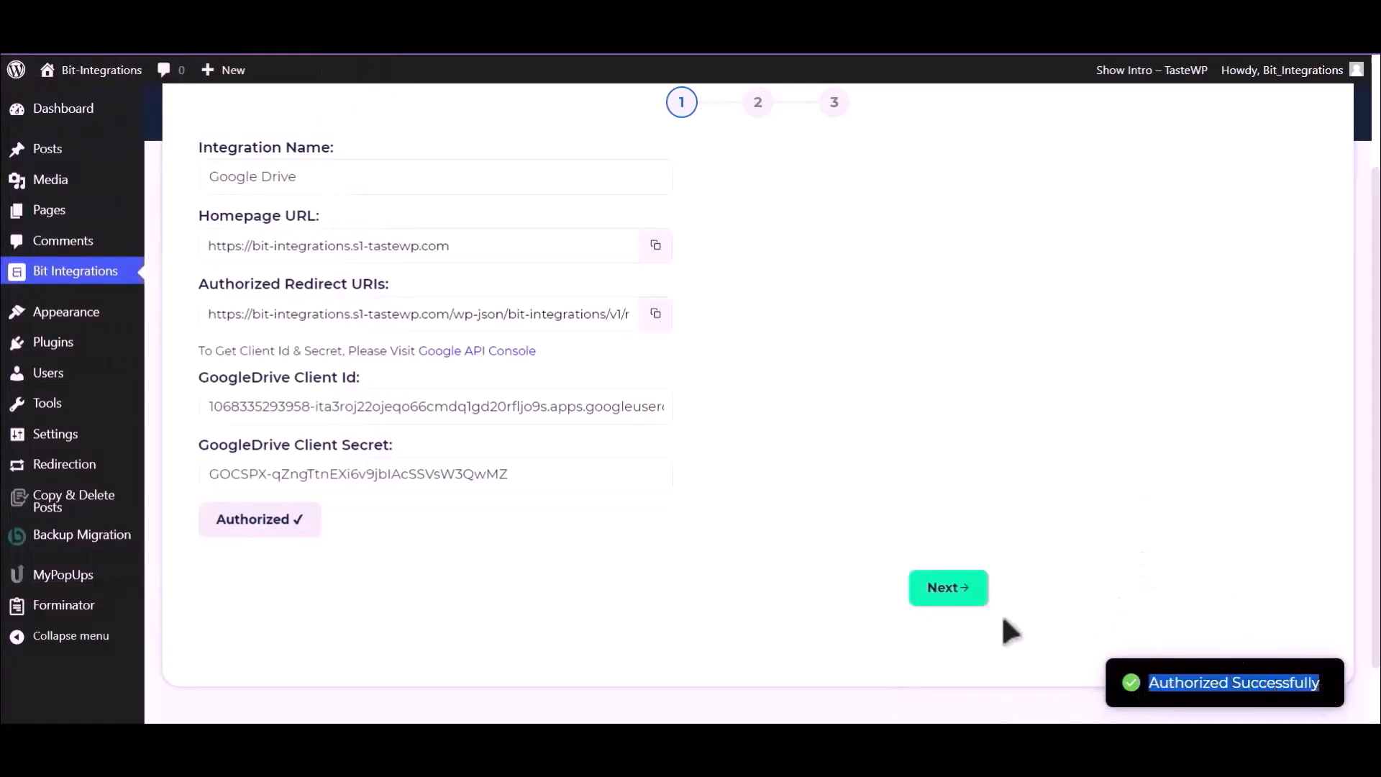
{"action": "left_click", "coordinate": [951, 594]}
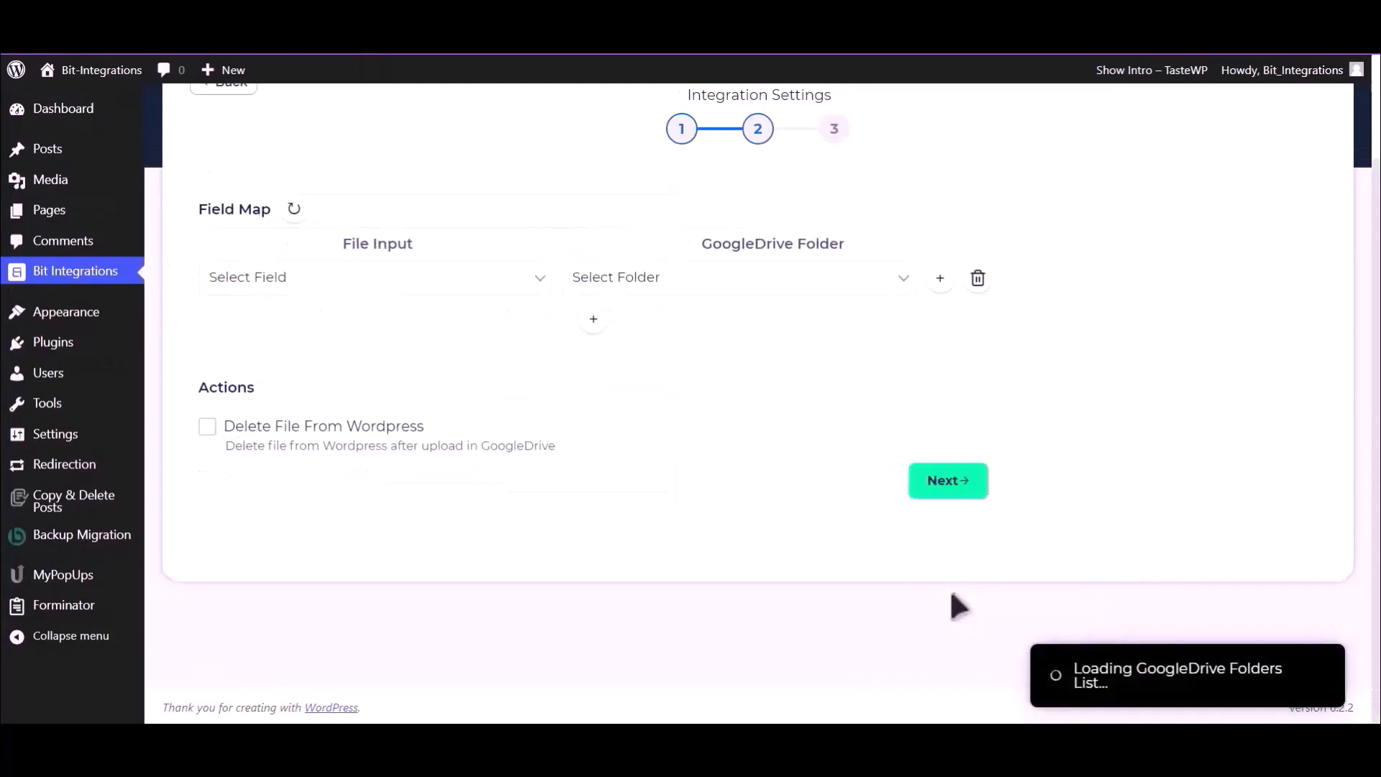
{"action": "left_click", "coordinate": [390, 288]}
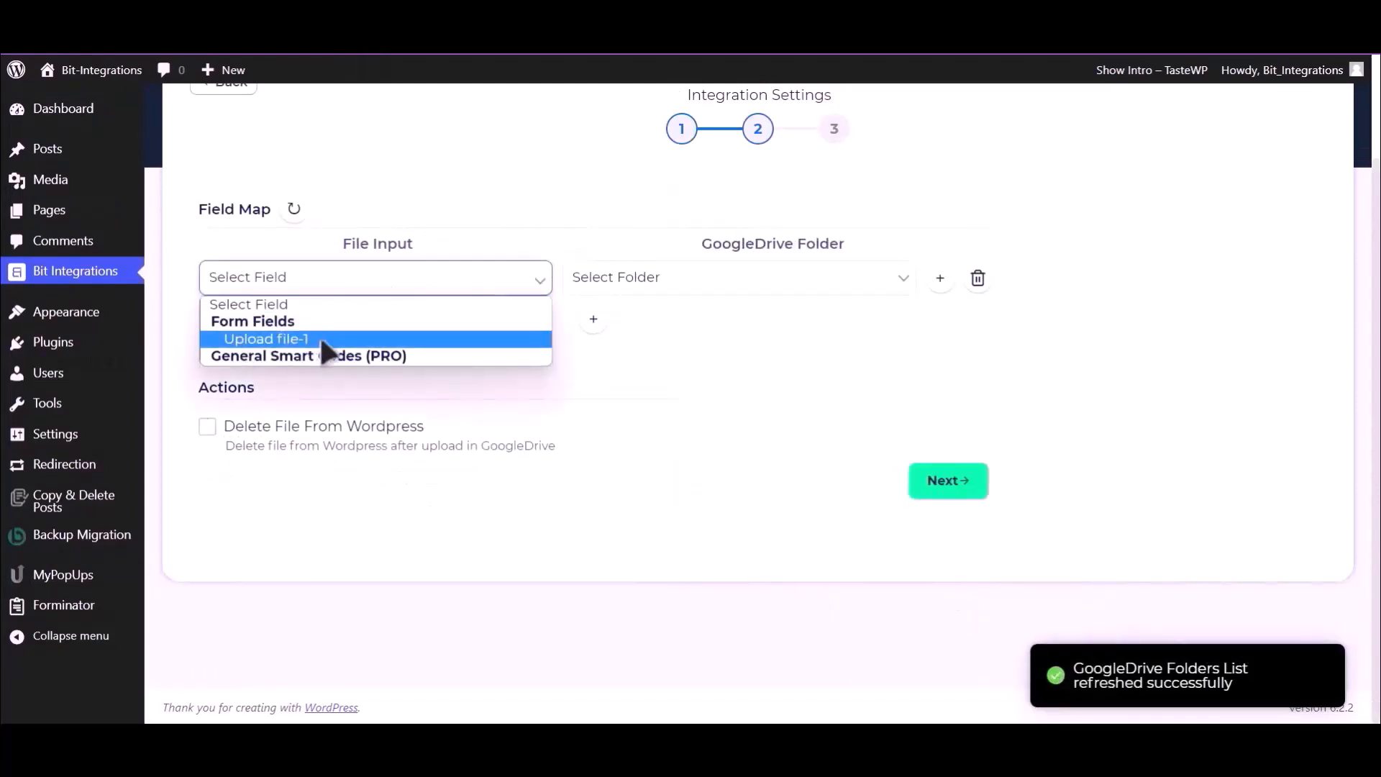
{"action": "left_click", "coordinate": [320, 338]}
{"action": "left_click", "coordinate": [747, 284]}
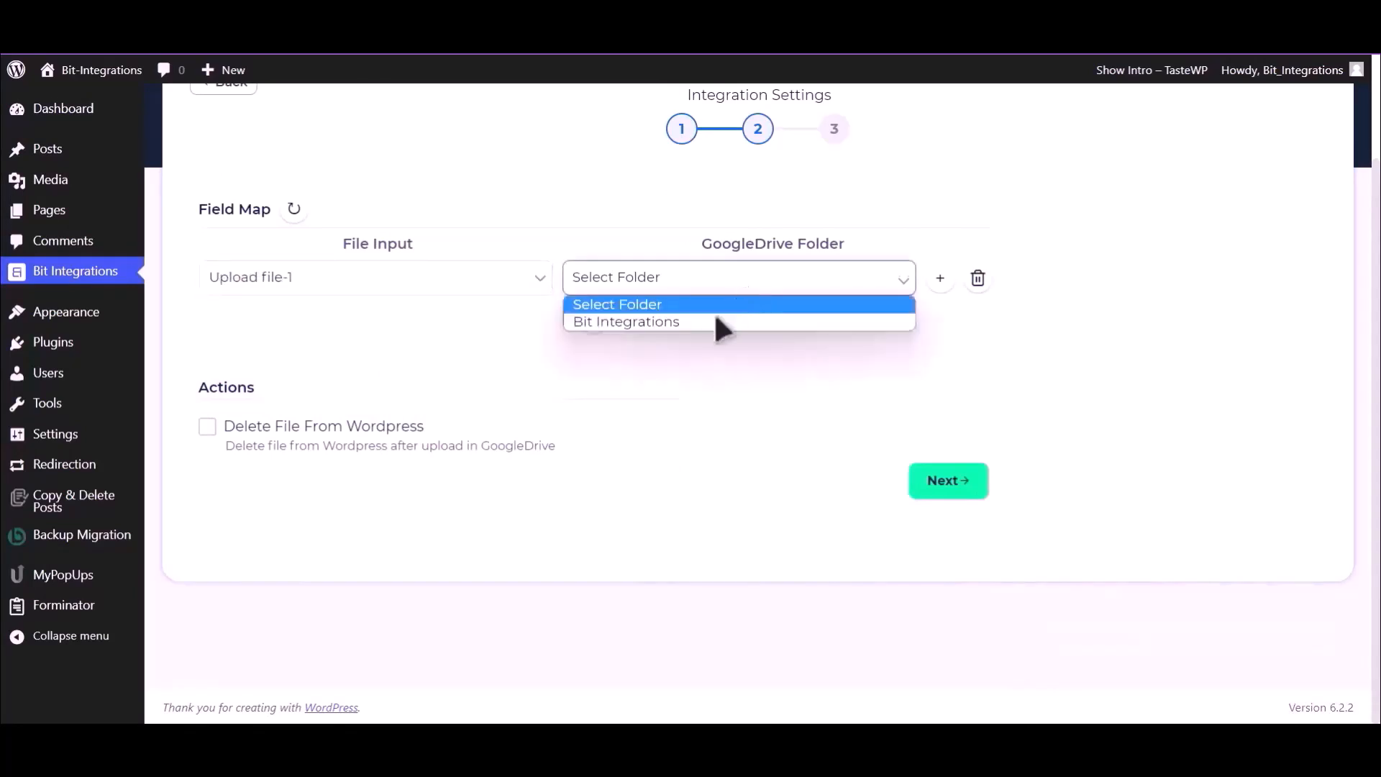
{"action": "left_click", "coordinate": [722, 327]}
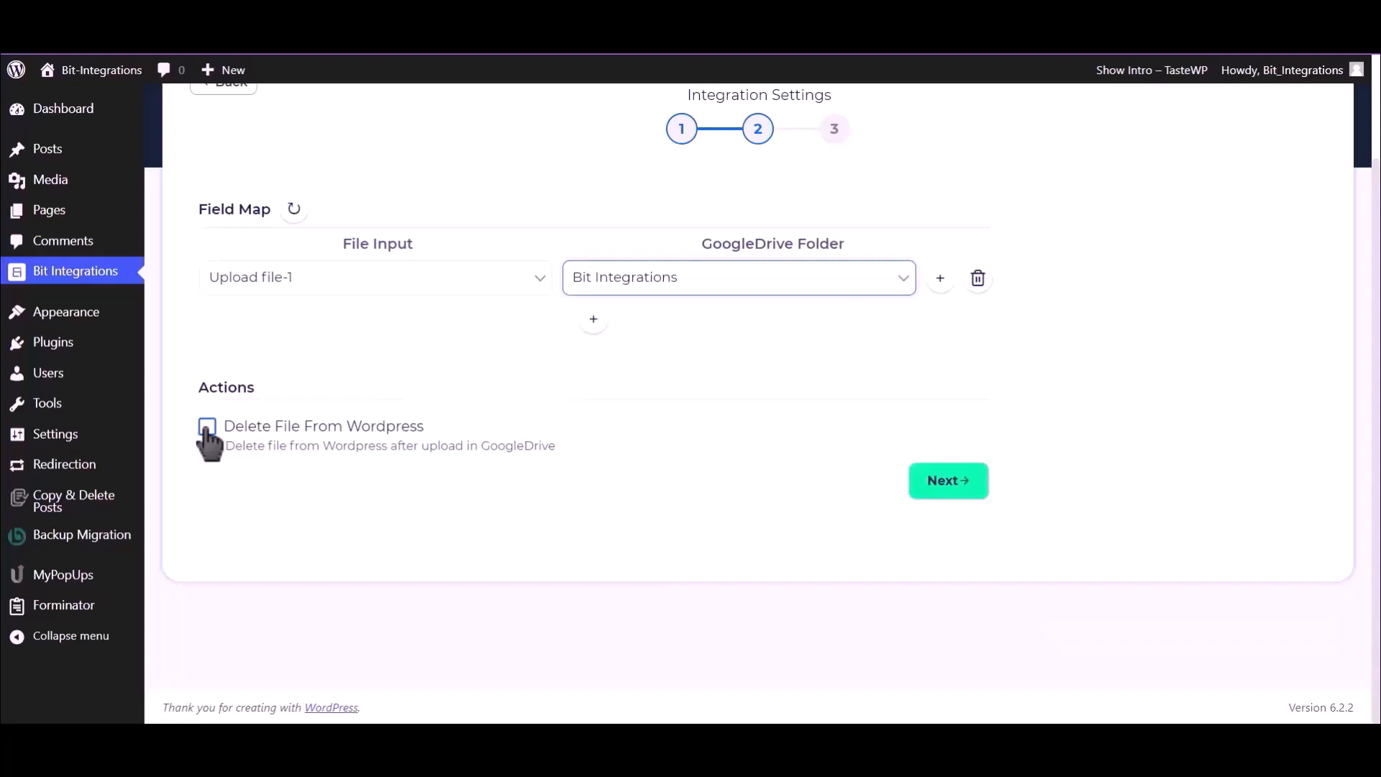
{"action": "left_click", "coordinate": [949, 482]}
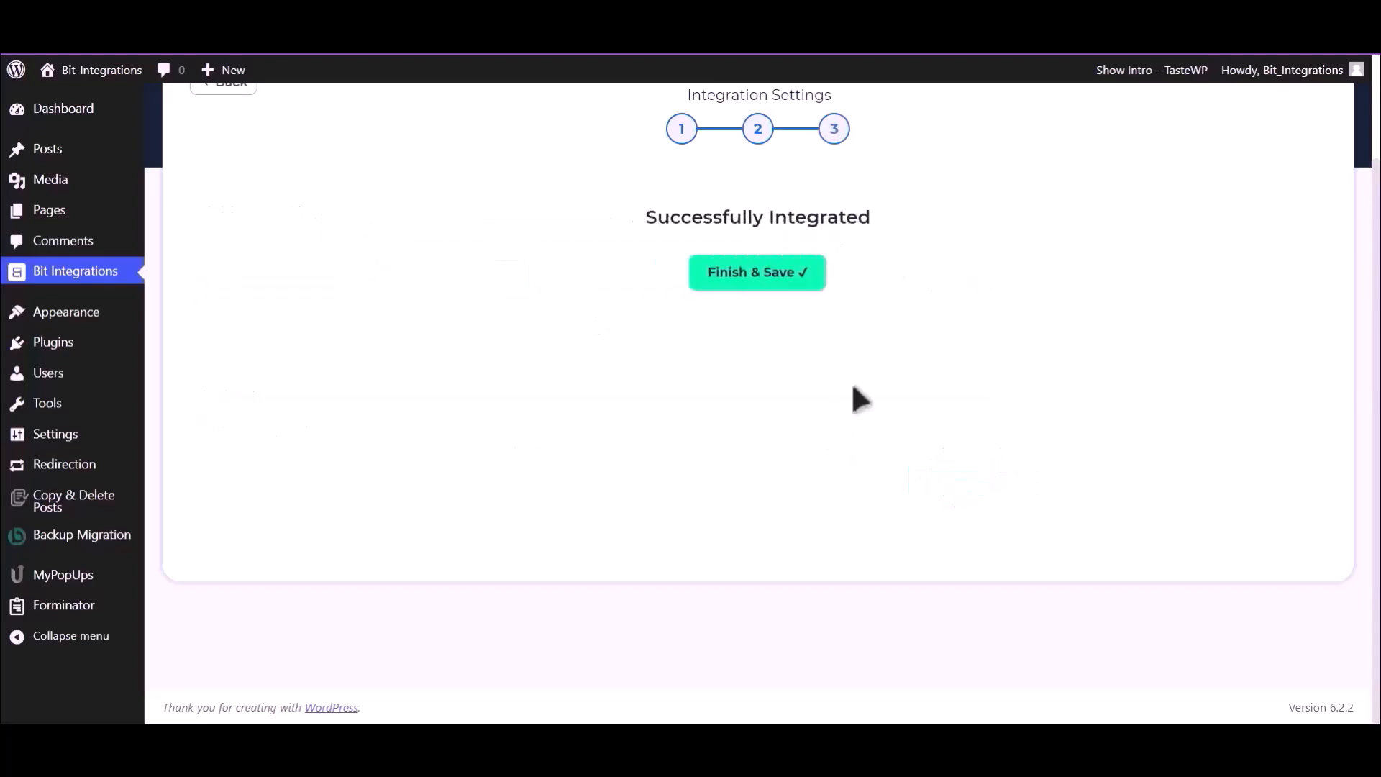
{"action": "left_click", "coordinate": [774, 284]}
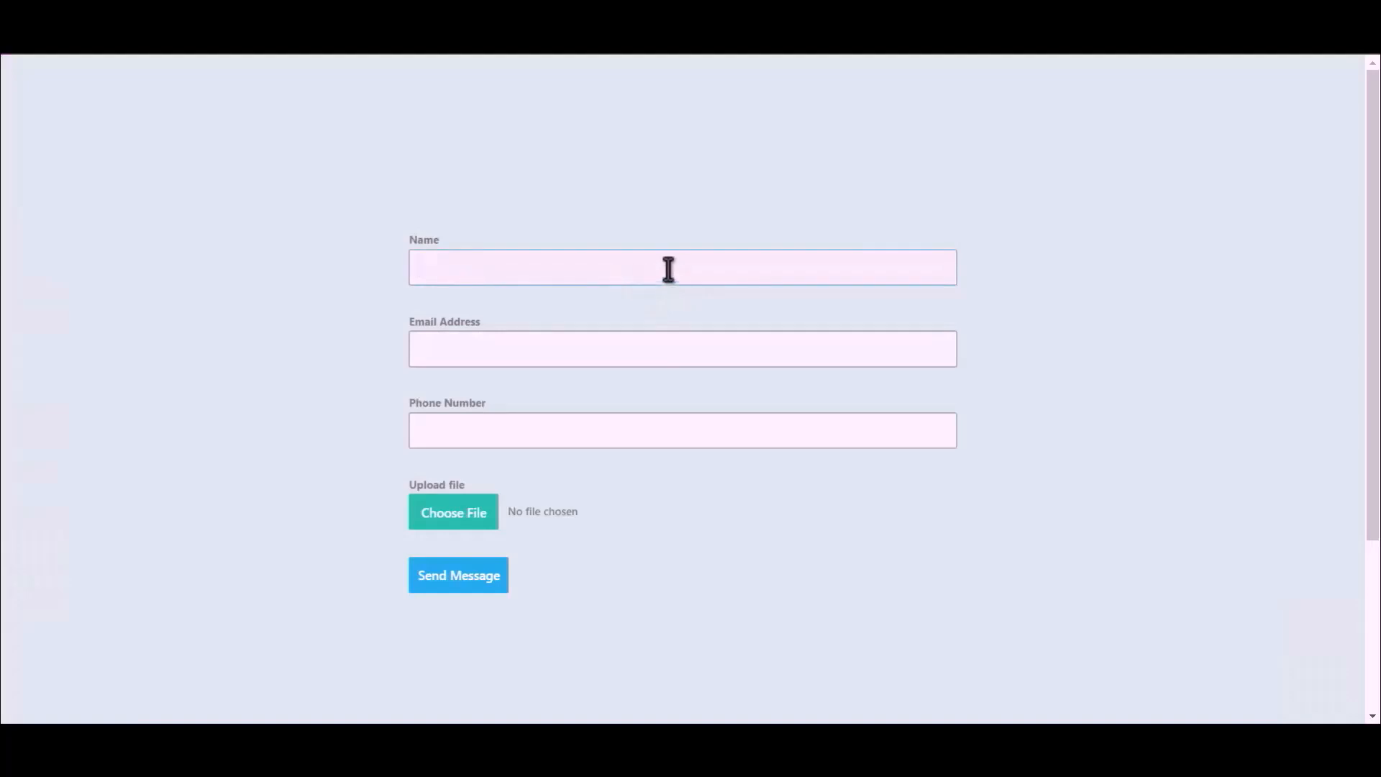
- Fill in the name 'Bit Integrations', a contact e-mail and a phone number
{"action": "type", "text": "Bit Integrations"}
{"action": "left_click", "coordinate": [668, 345]}
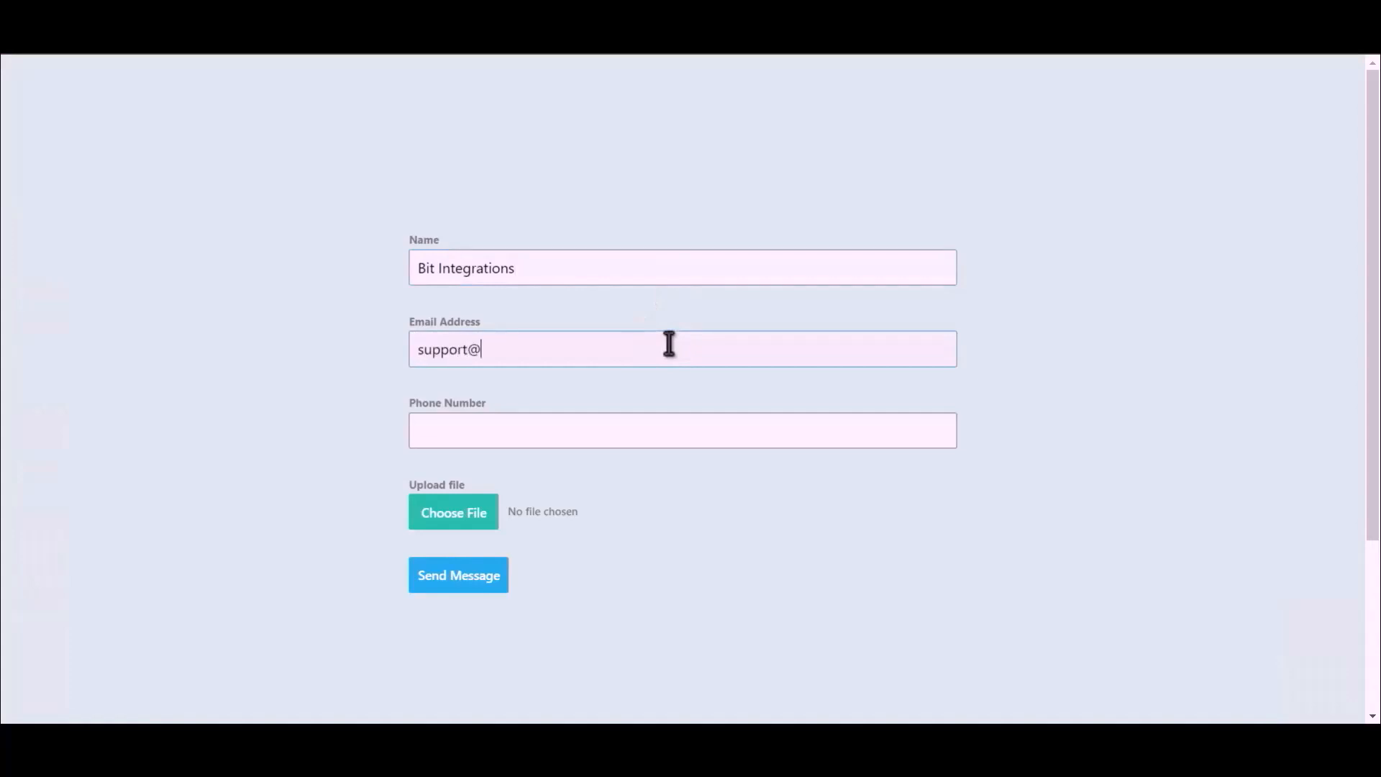
{"action": "left_click", "coordinate": [603, 435]}
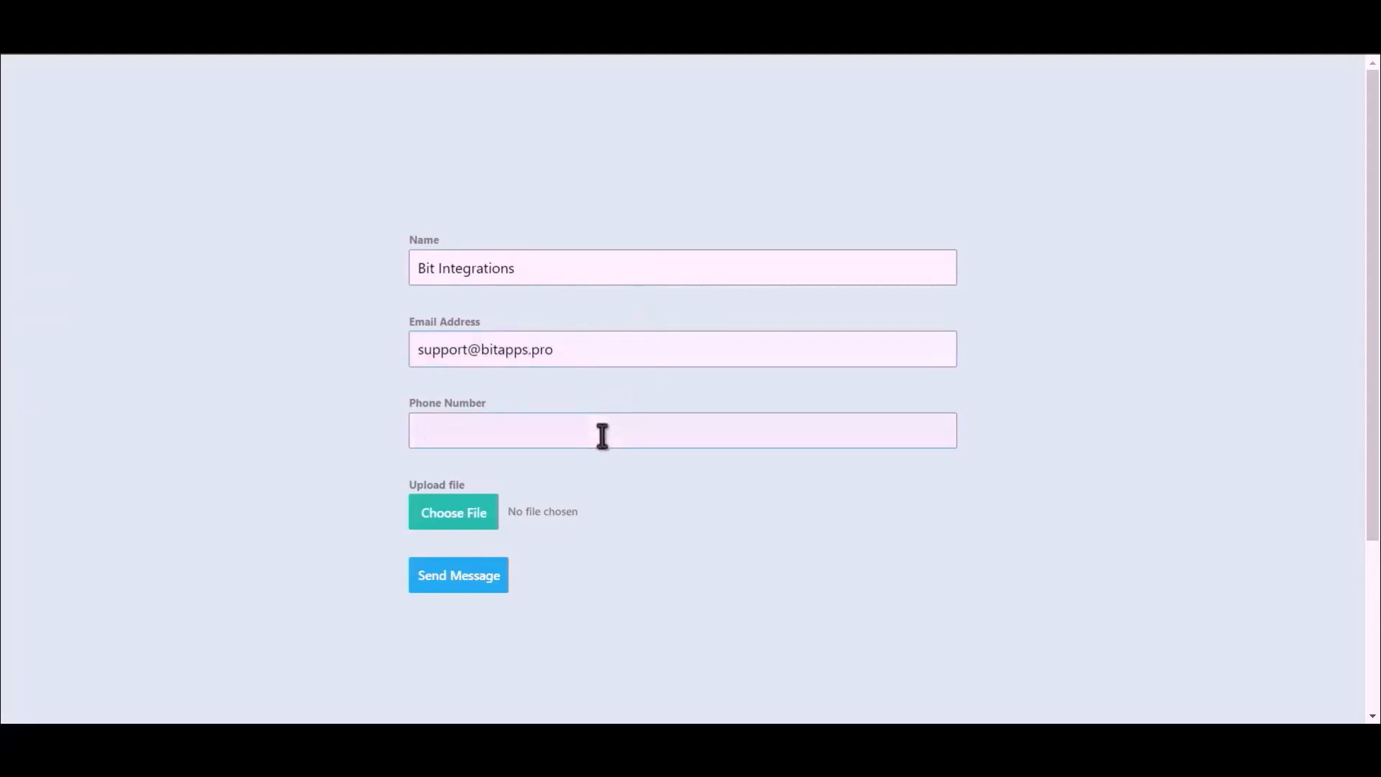
{"action": "type", "text": "444555666"}
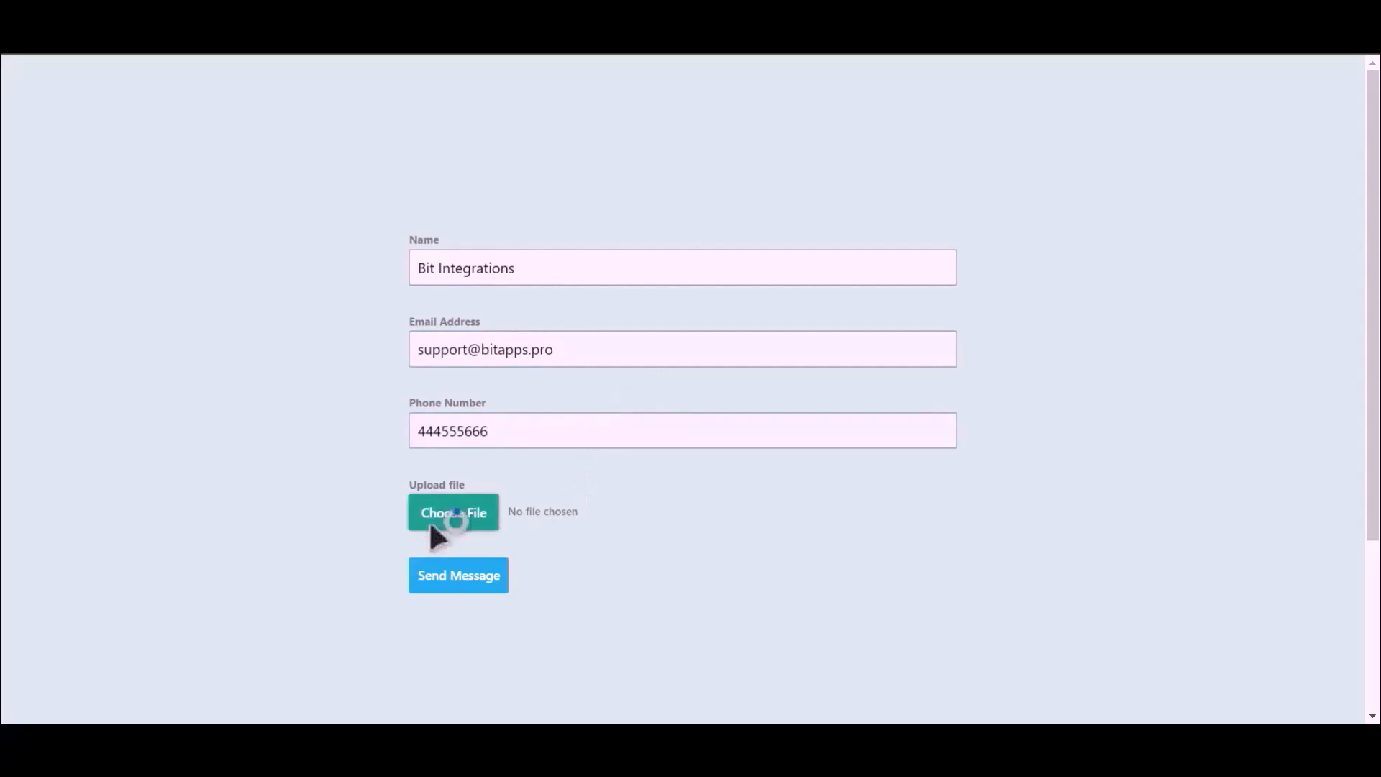
- Attach Bit Integrations.png and send the message
{"action": "left_click", "coordinate": [432, 526]}
{"action": "left_click", "coordinate": [195, 160]}
{"action": "double_click", "coordinate": [196, 160]}
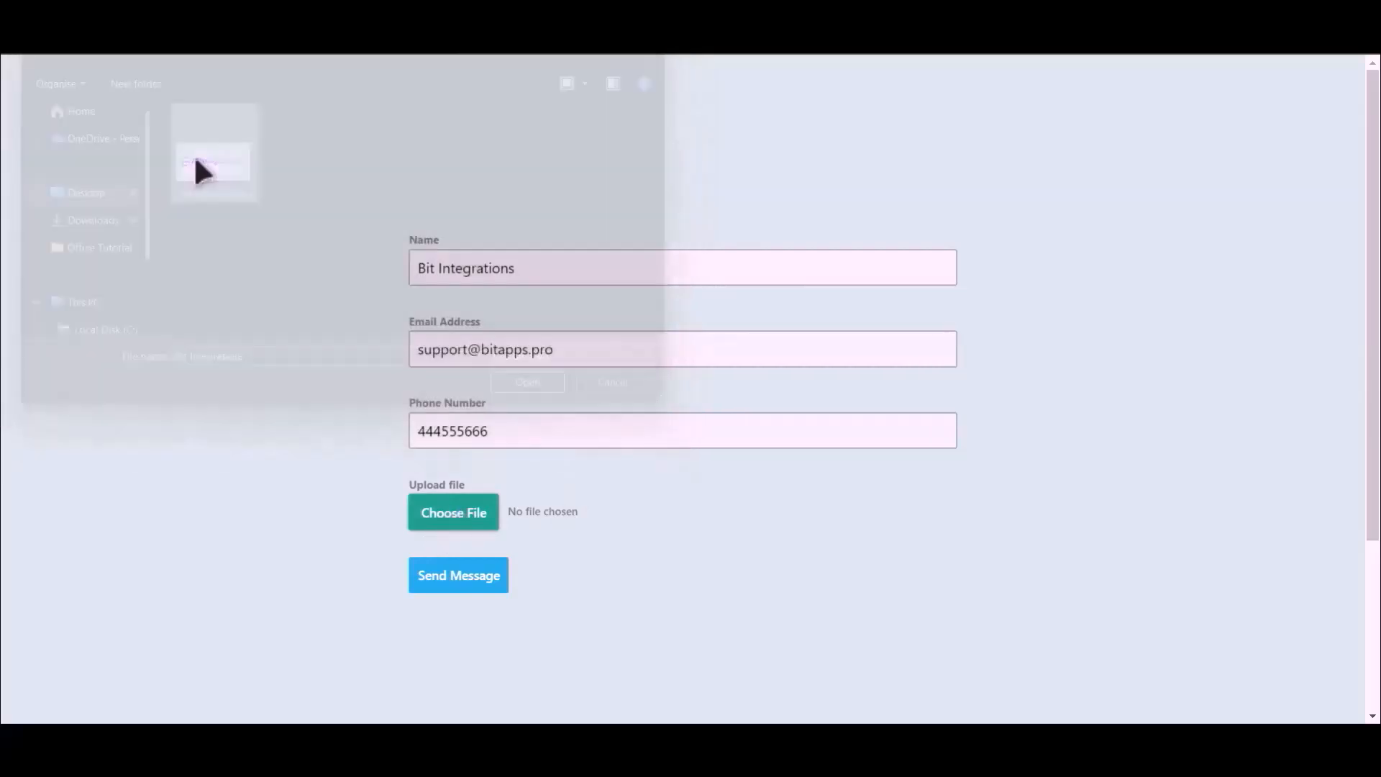
{"action": "left_click", "coordinate": [461, 579]}
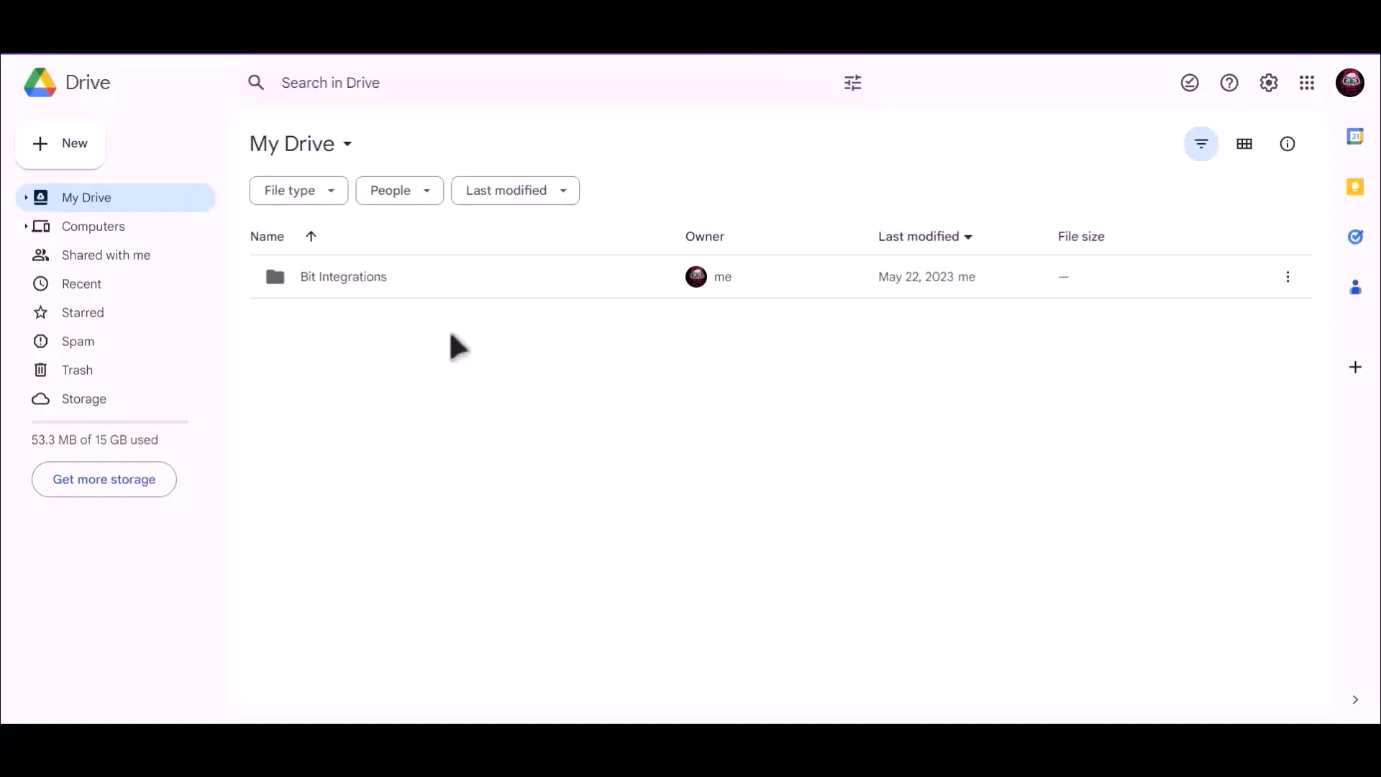
- Open the Bit Integrations folder in My Drive to reveal 7qVSOzKMW7AP-Bit-Integrations.png (3 KB)
{"action": "left_click", "coordinate": [321, 282]}
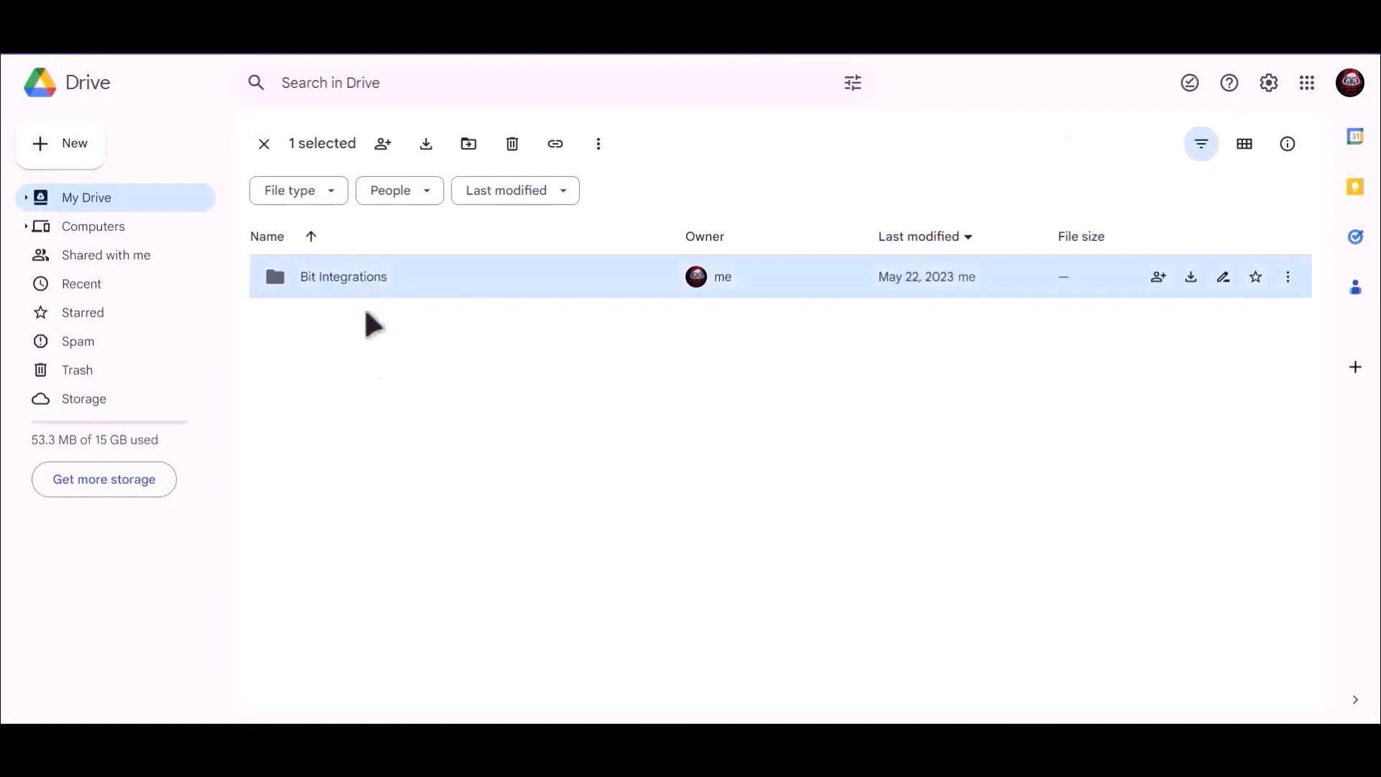
{"action": "key", "text": "Return"}
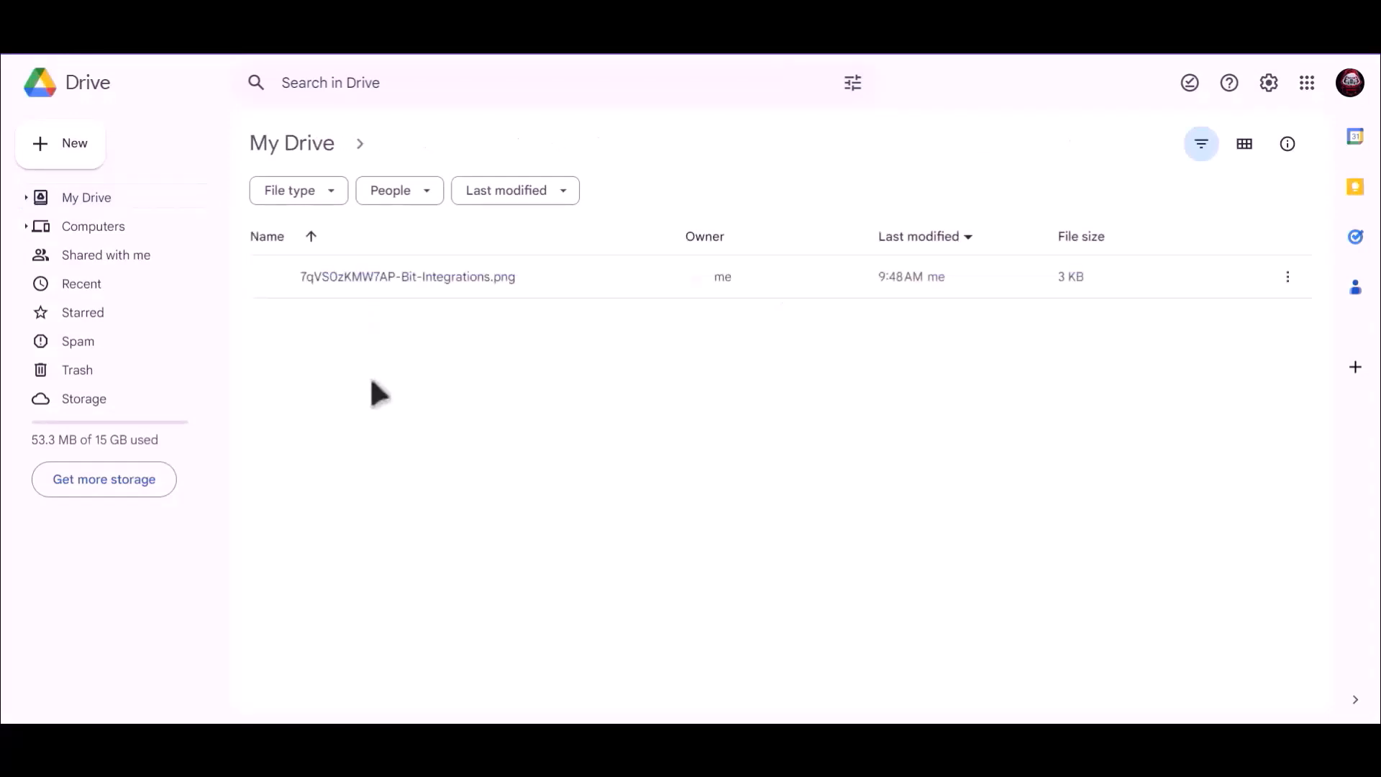